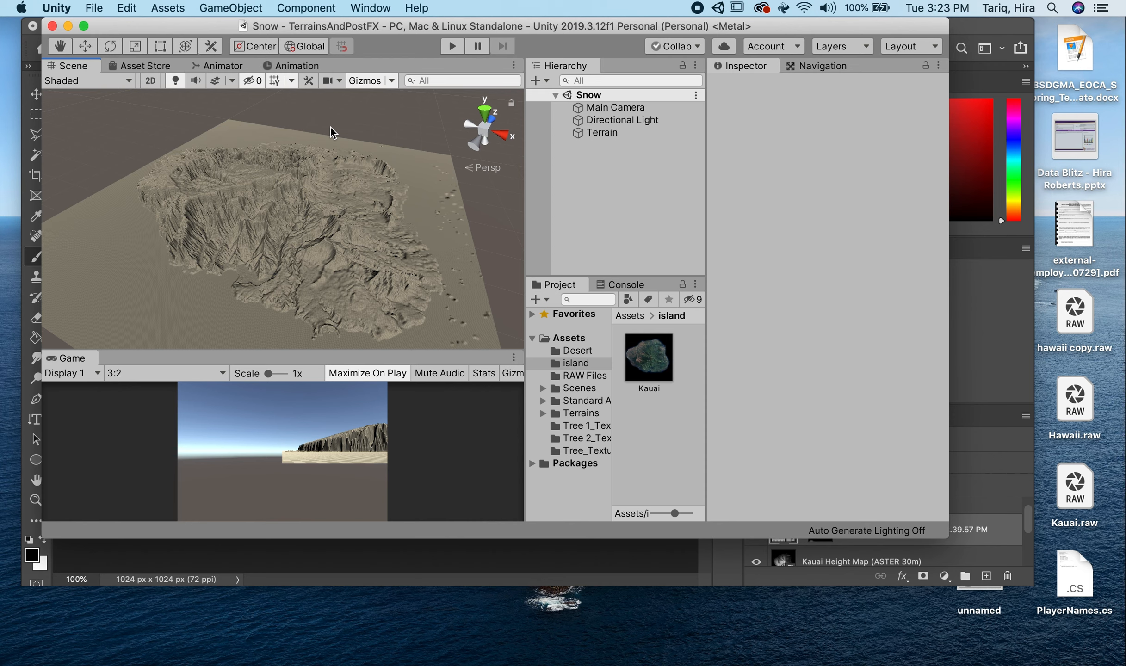
- Switch to Google Maps in Safari, turn on labels for the satellite view of Kauai, and display the island's Terrain map
alt+drag(330, 132, 210, 149)
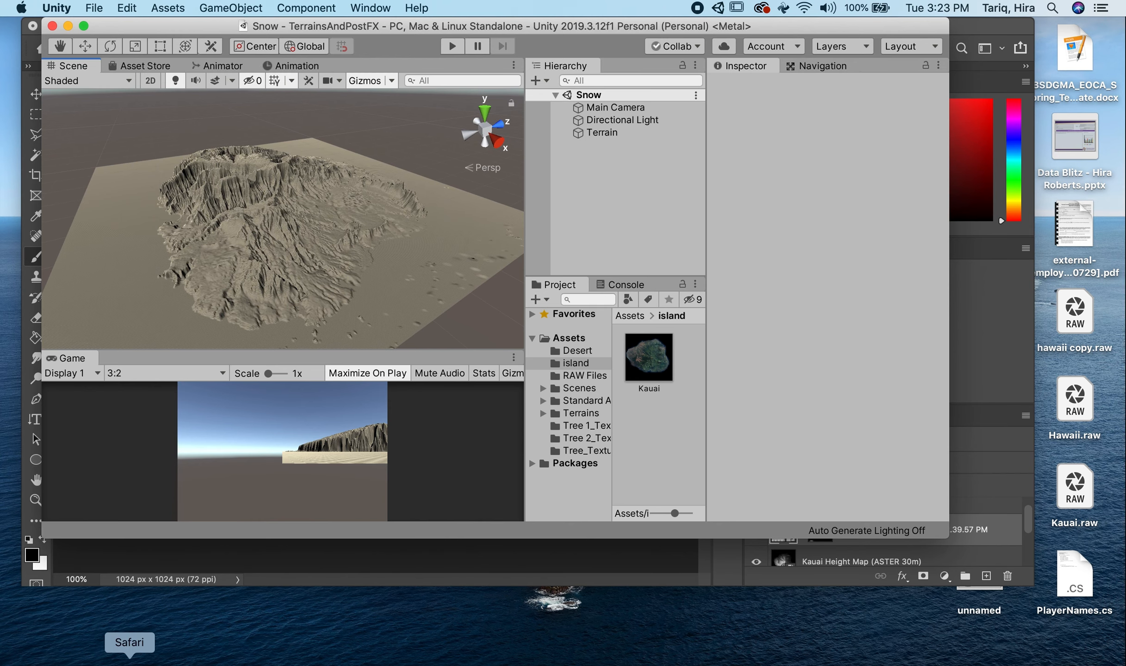
click(121, 659)
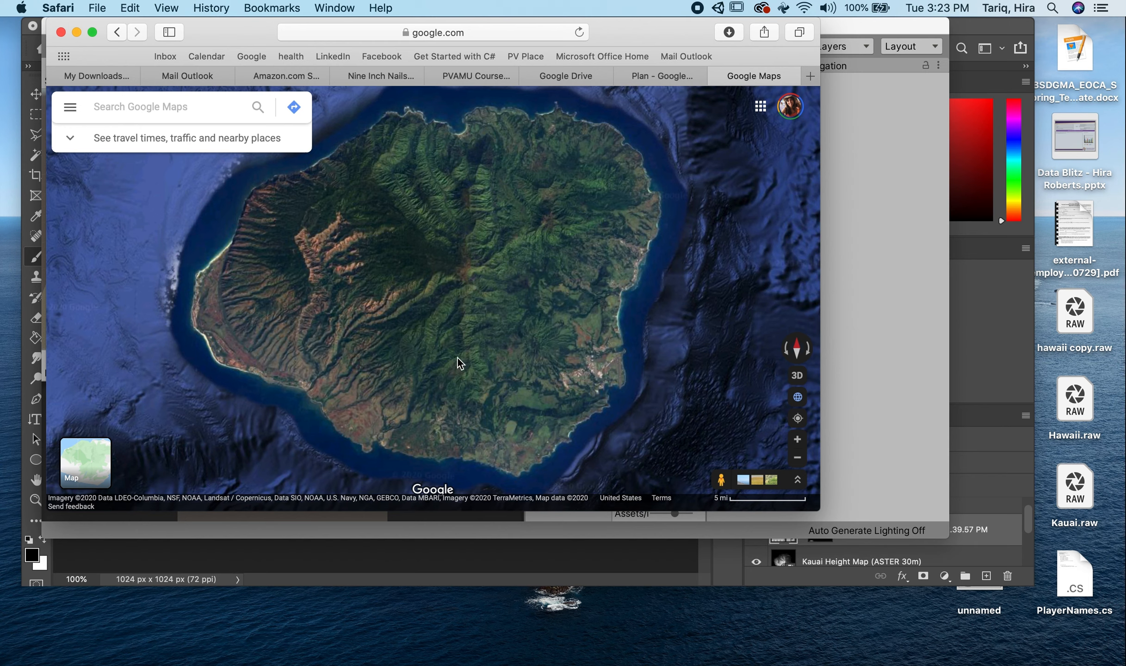
click(70, 107)
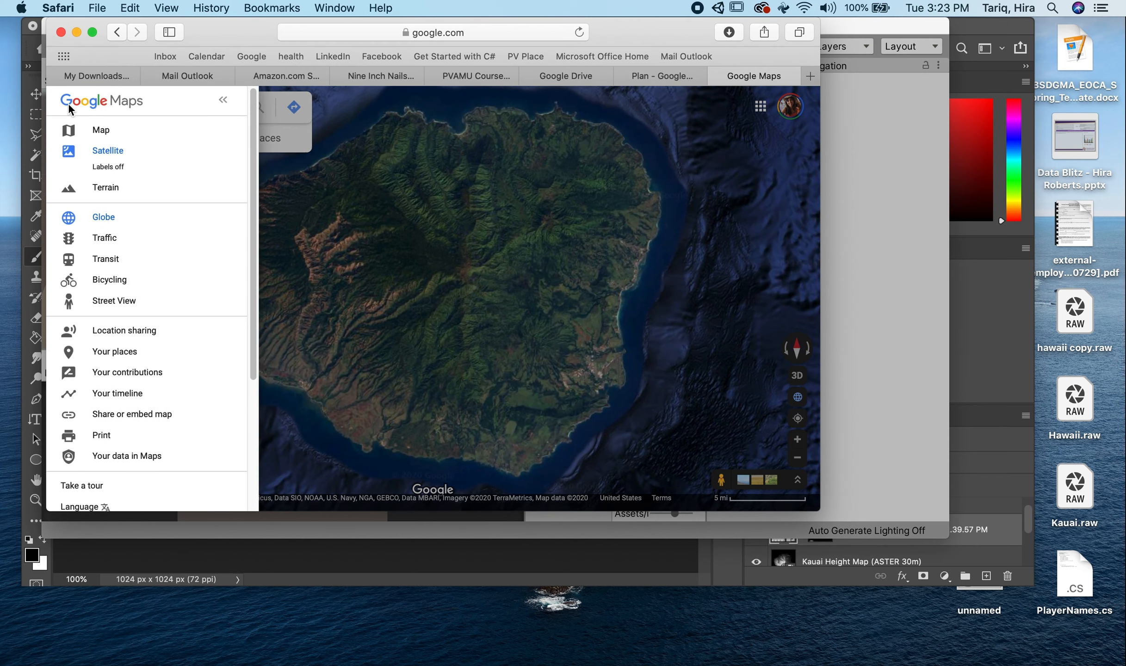
click(111, 168)
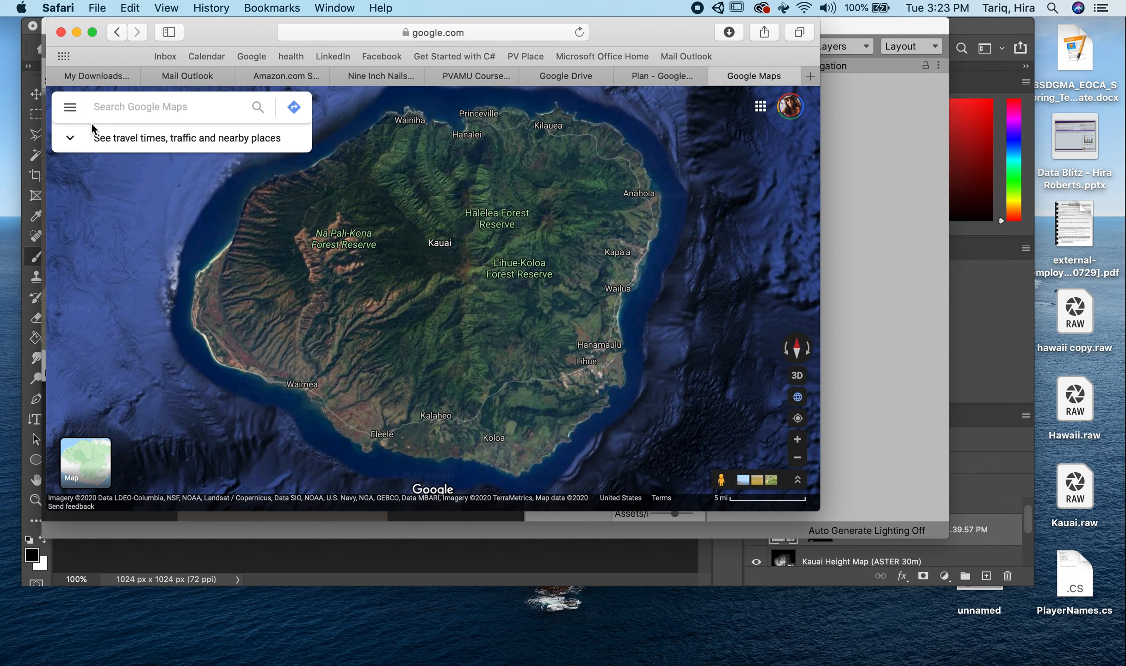
click(74, 107)
click(86, 168)
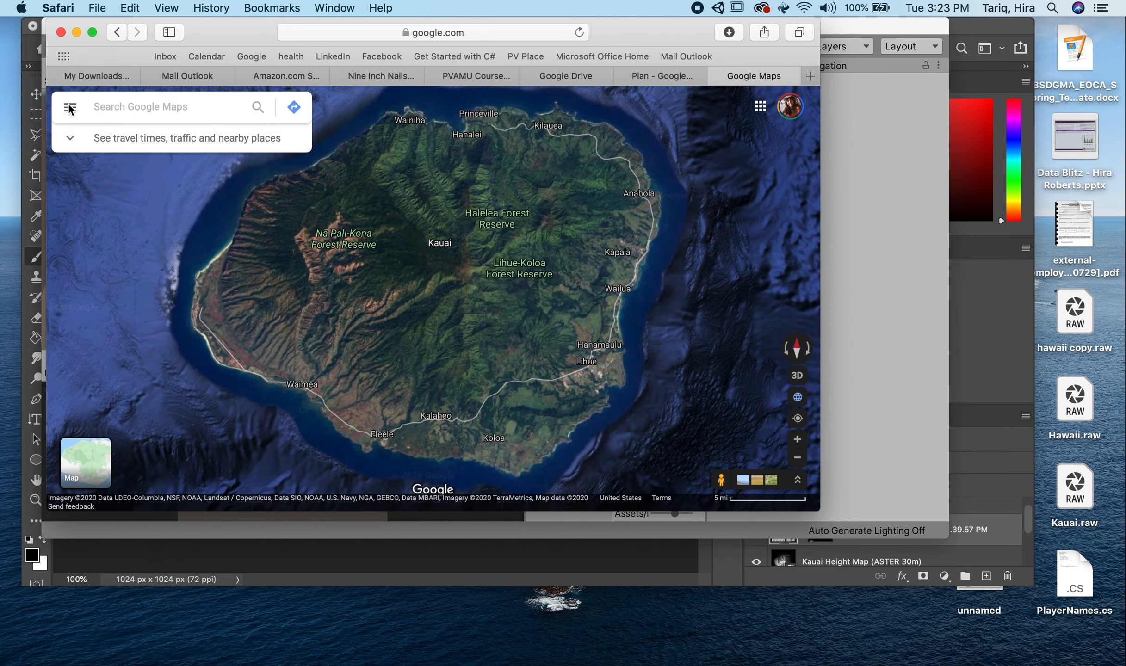
click(67, 107)
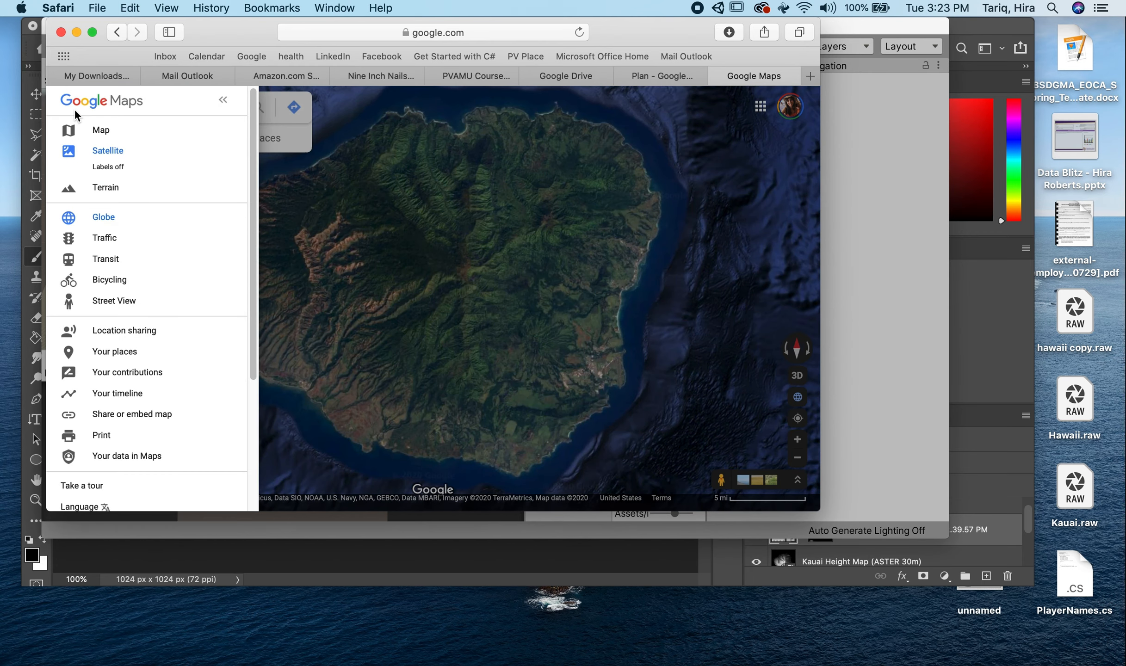
click(107, 188)
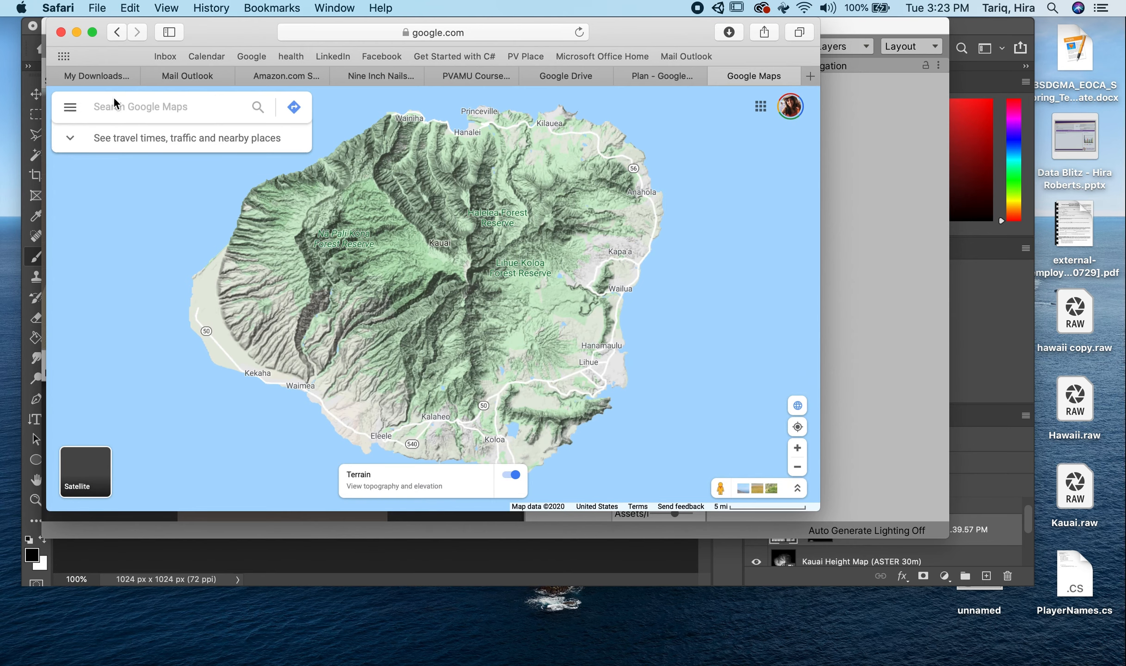
- Return the map to Satellite with labels off and inspect the southwestern coast of Kauai up close
click(67, 105)
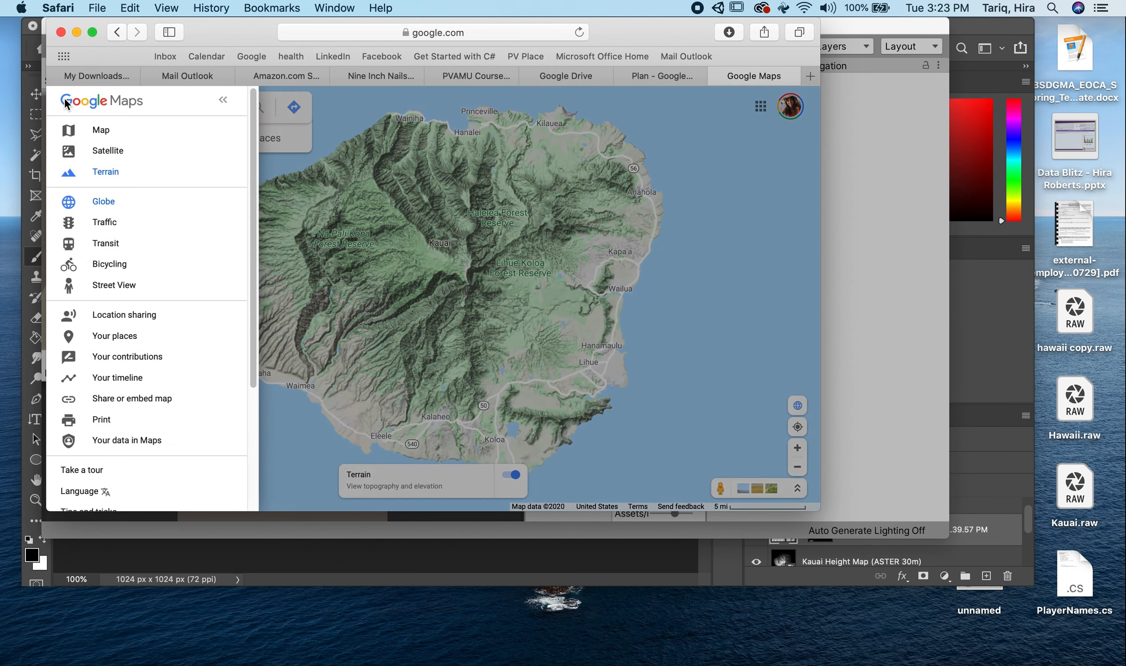
click(108, 156)
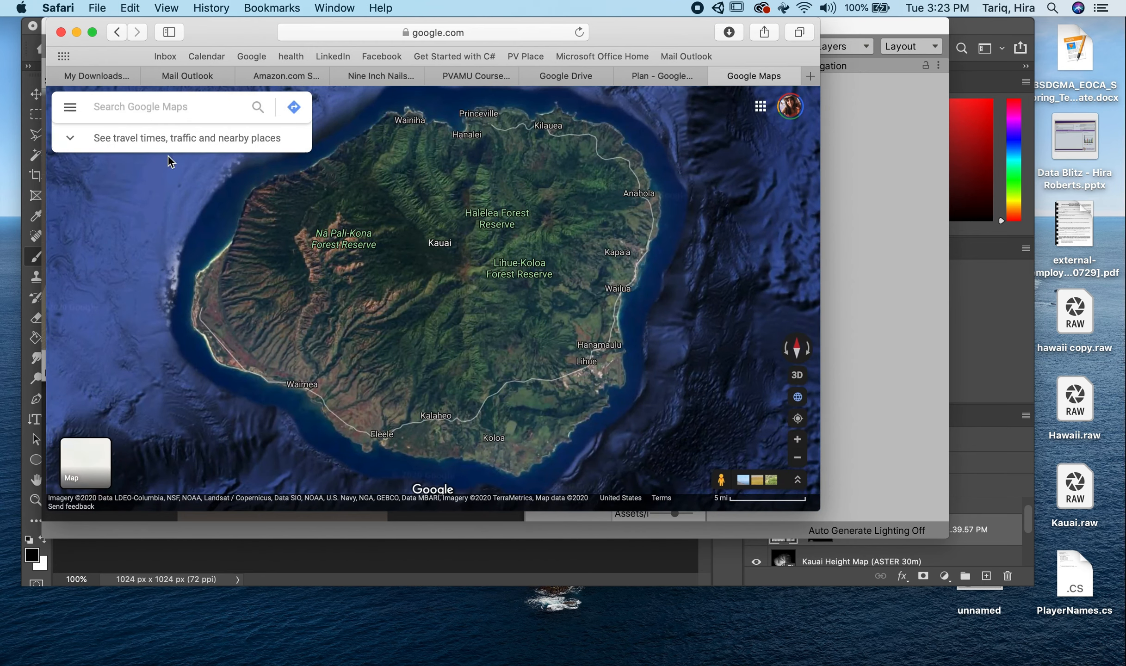
click(69, 107)
click(118, 165)
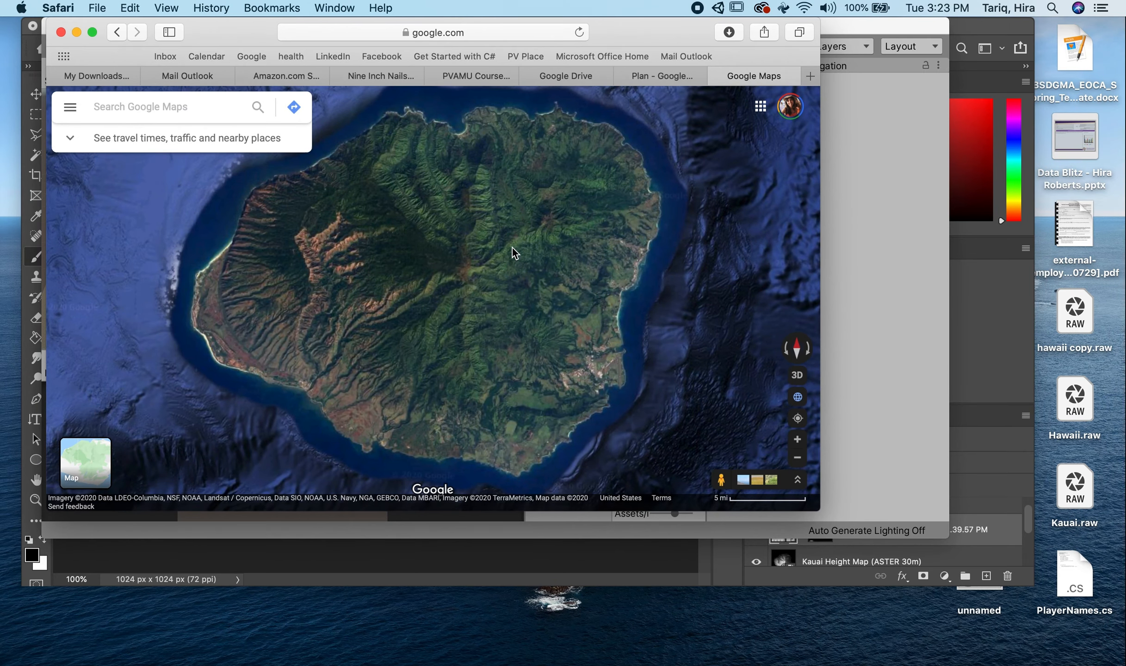
scroll(326, 340, up, 5)
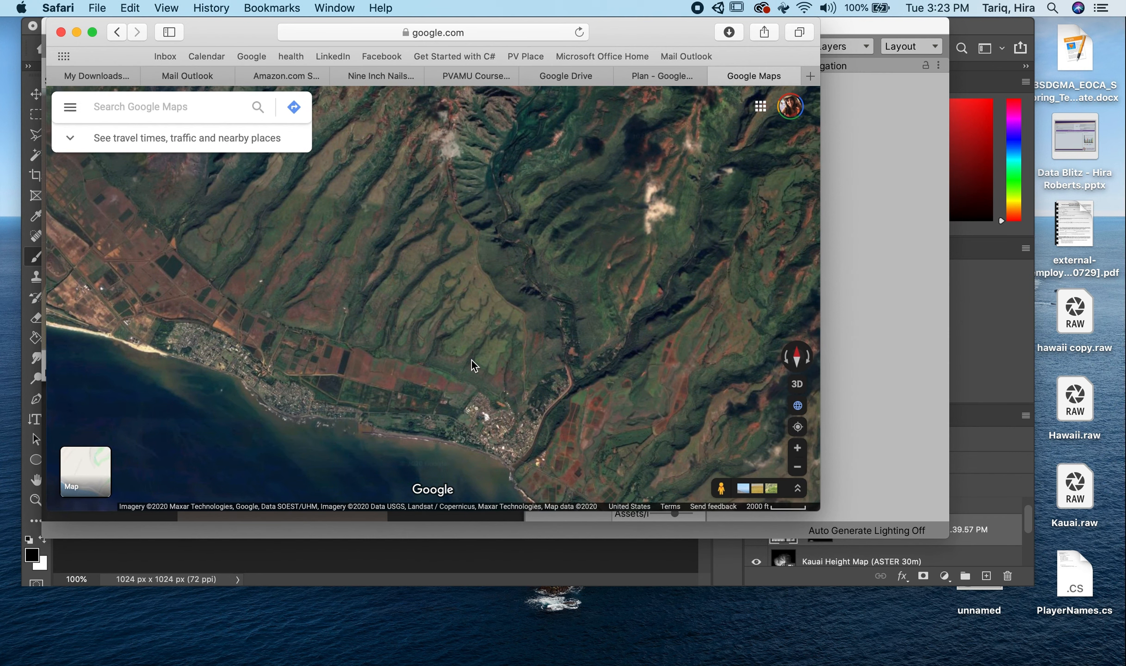
scroll(459, 348, down, 4)
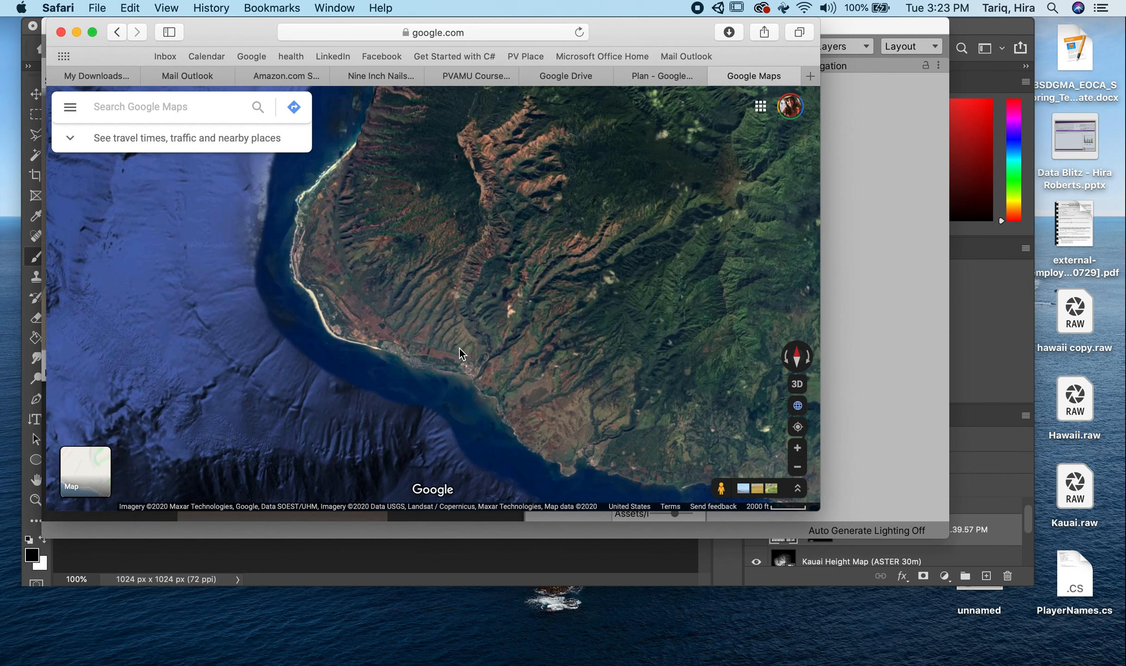
- Switch to Photoshop and compare the Kauai.psd satellite texture with Kauai Height Map (Merged).png, examining the height map's ridges up close
click(590, 549)
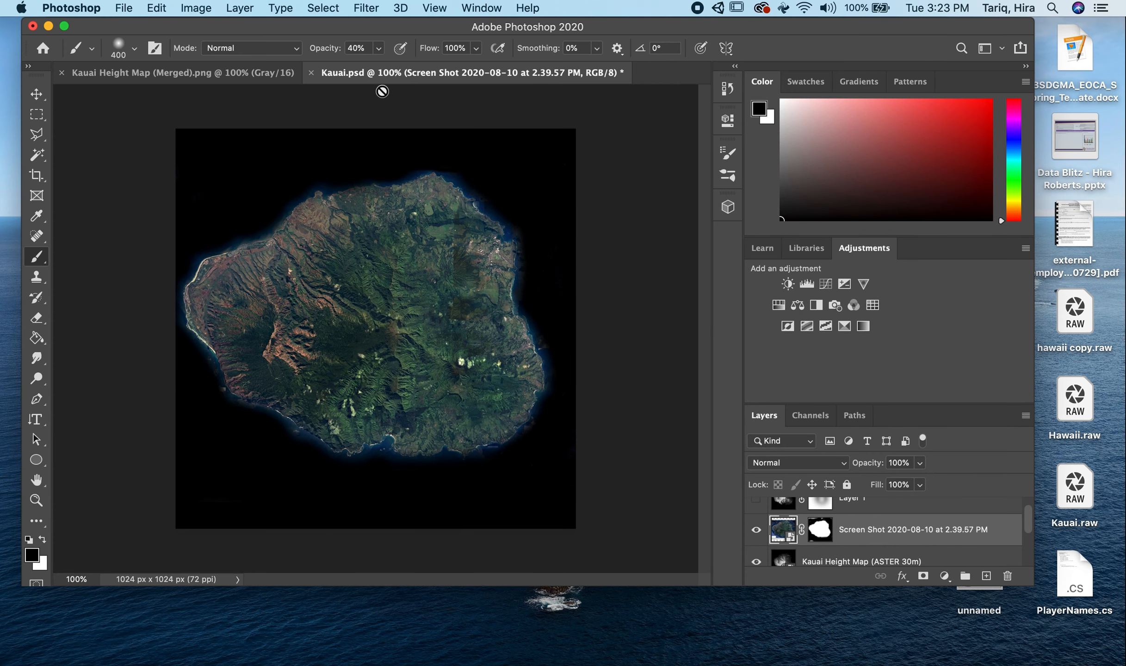
click(259, 73)
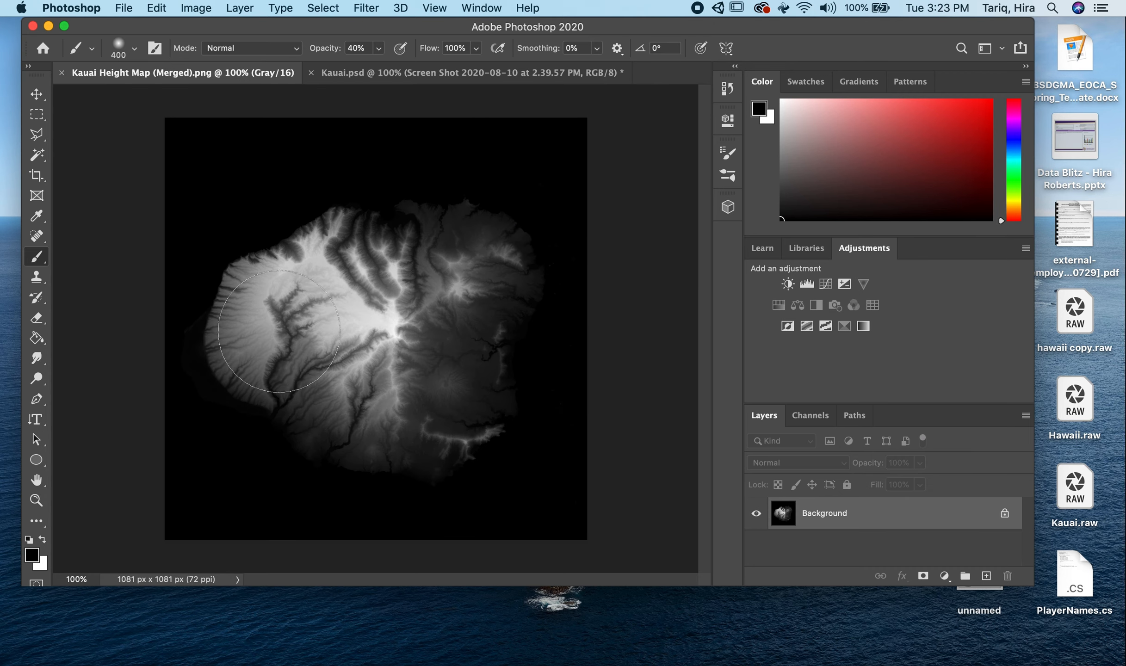
click(494, 74)
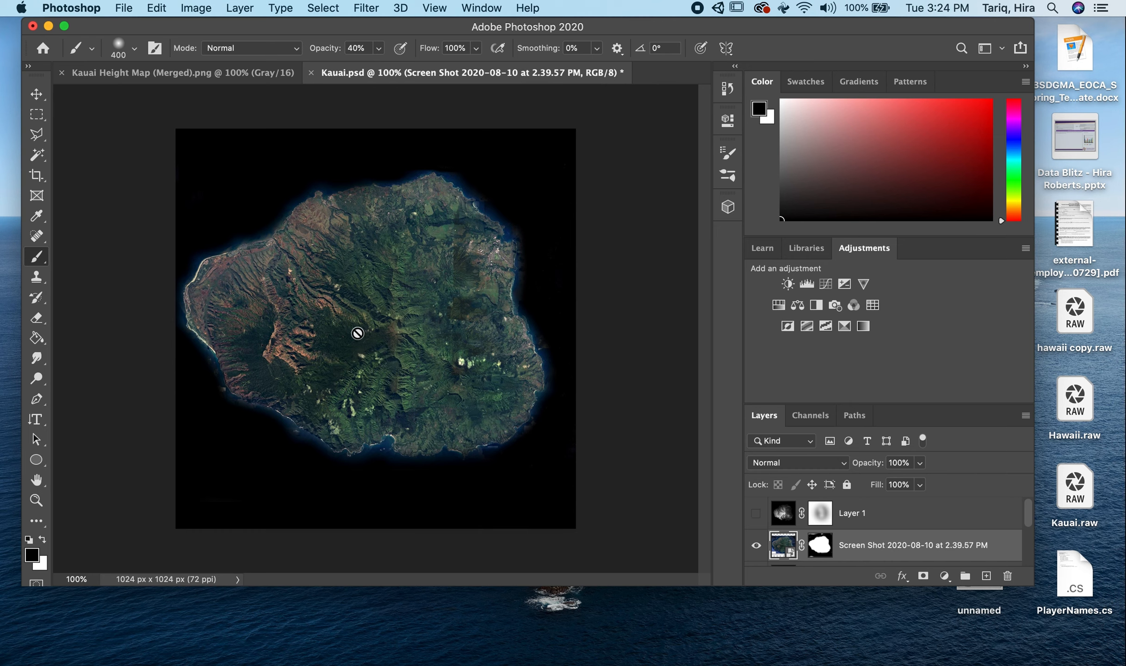
click(252, 74)
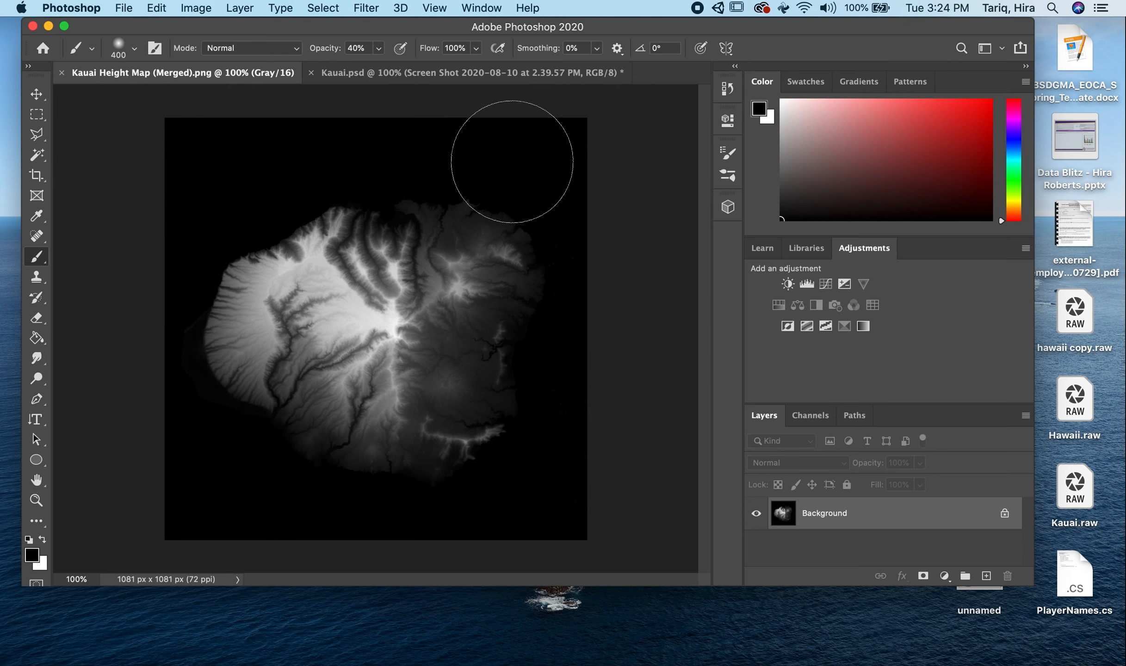
key(z)
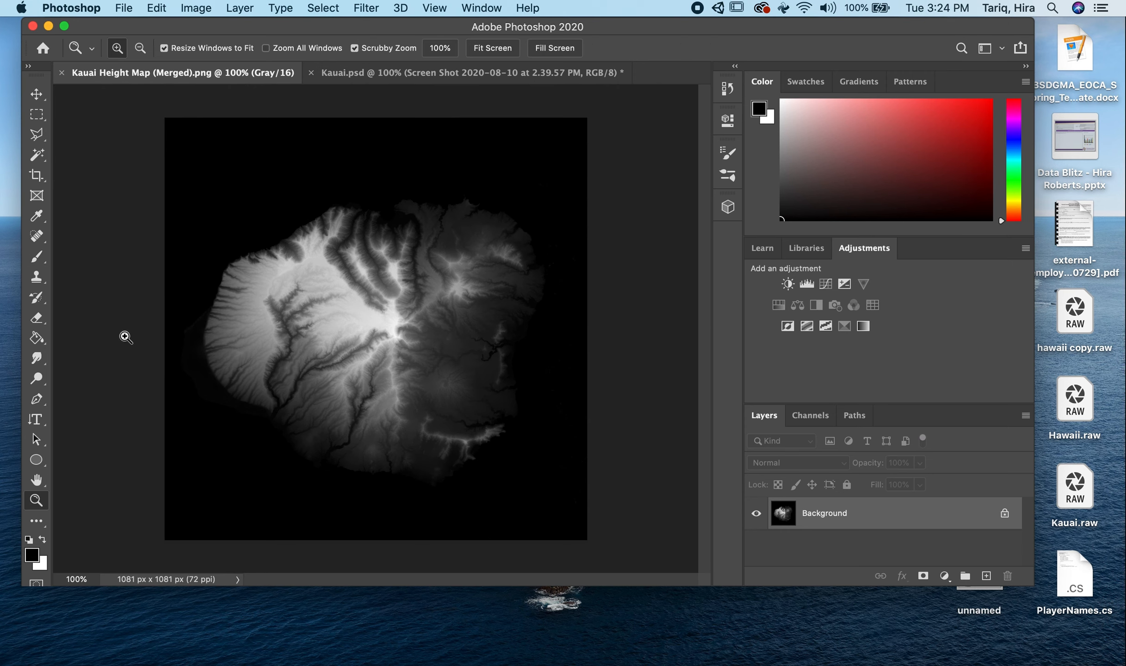
drag(108, 472, 151, 395)
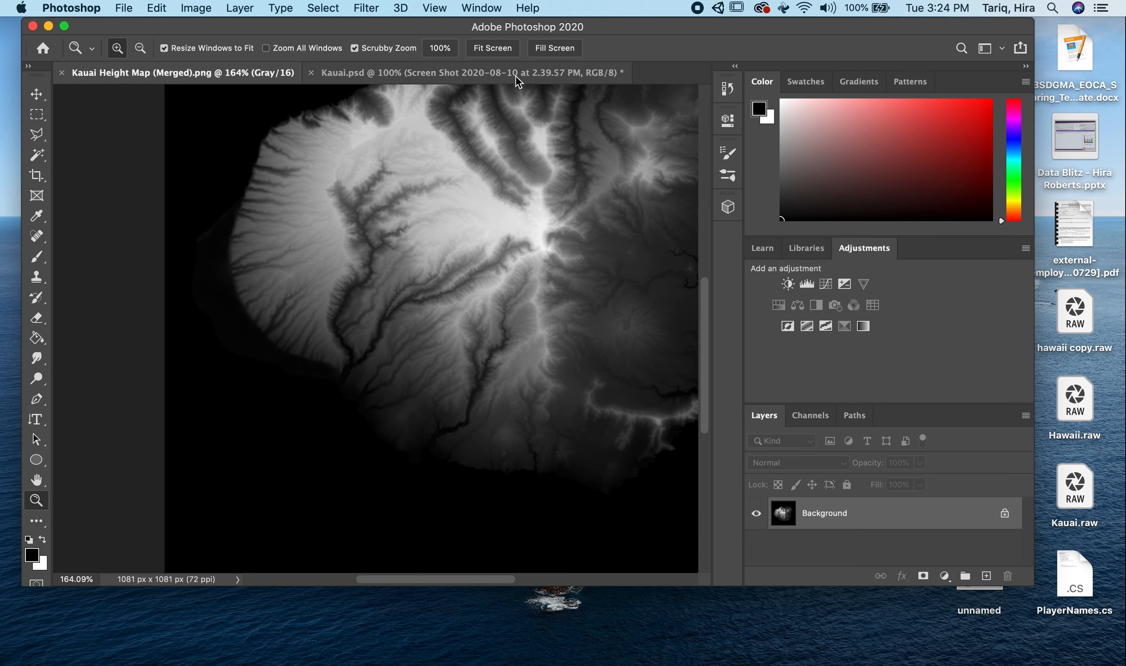
- Preview Layer 1 over the satellite image in Kauai.psd and check the island's features against the merged height map
click(395, 73)
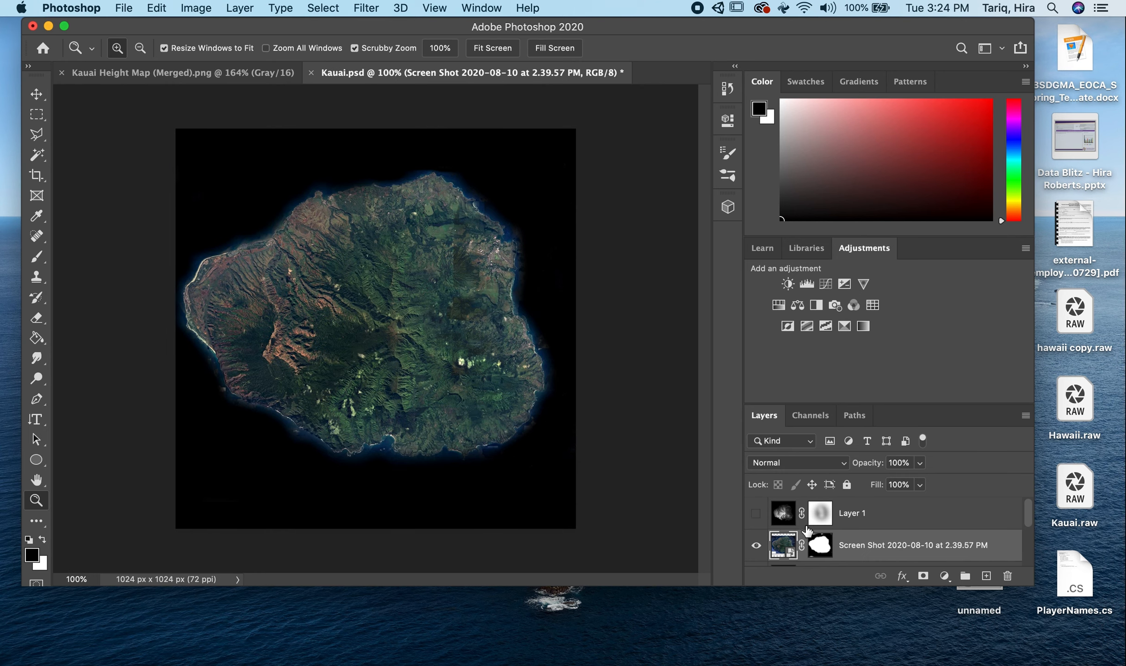
click(756, 514)
click(756, 514)
click(249, 73)
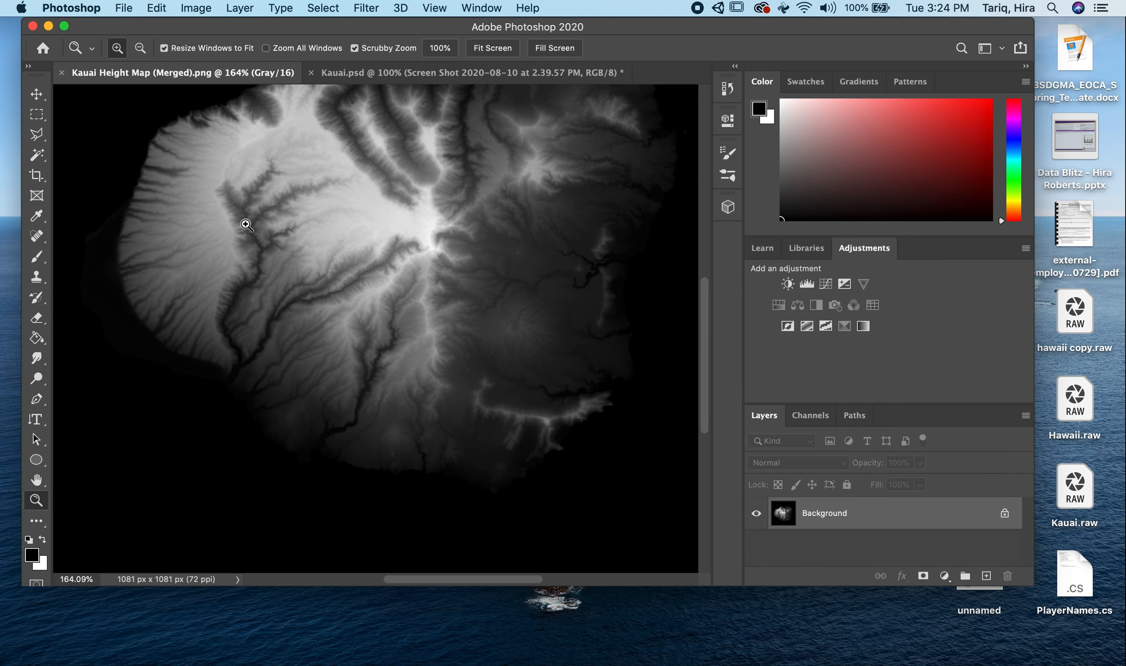
click(403, 73)
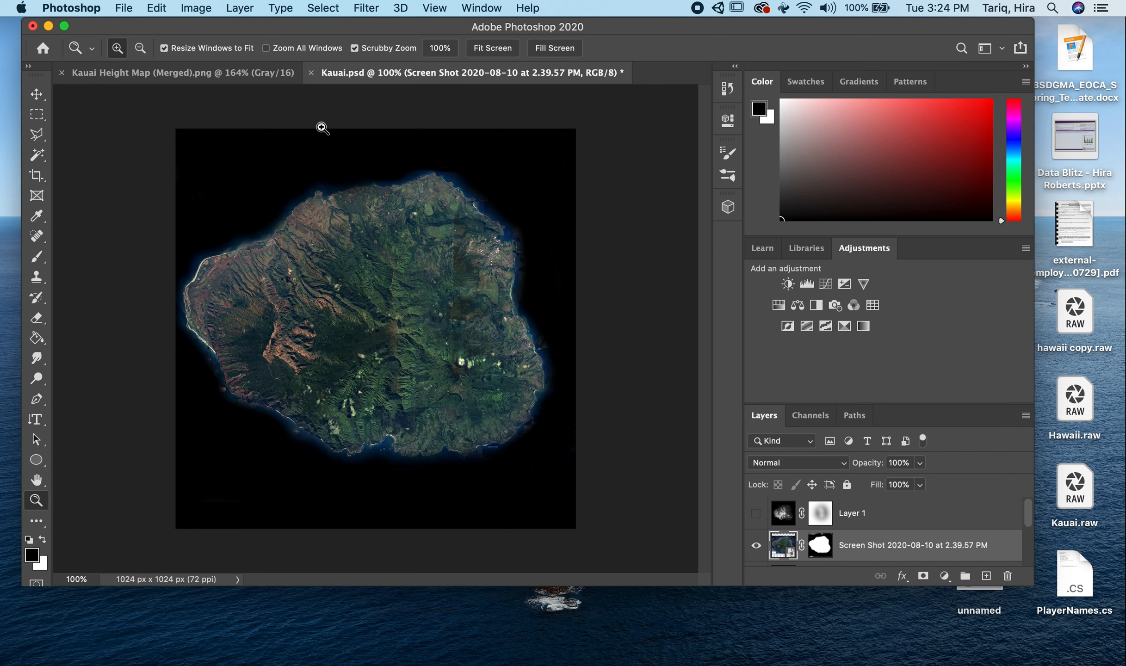
click(184, 74)
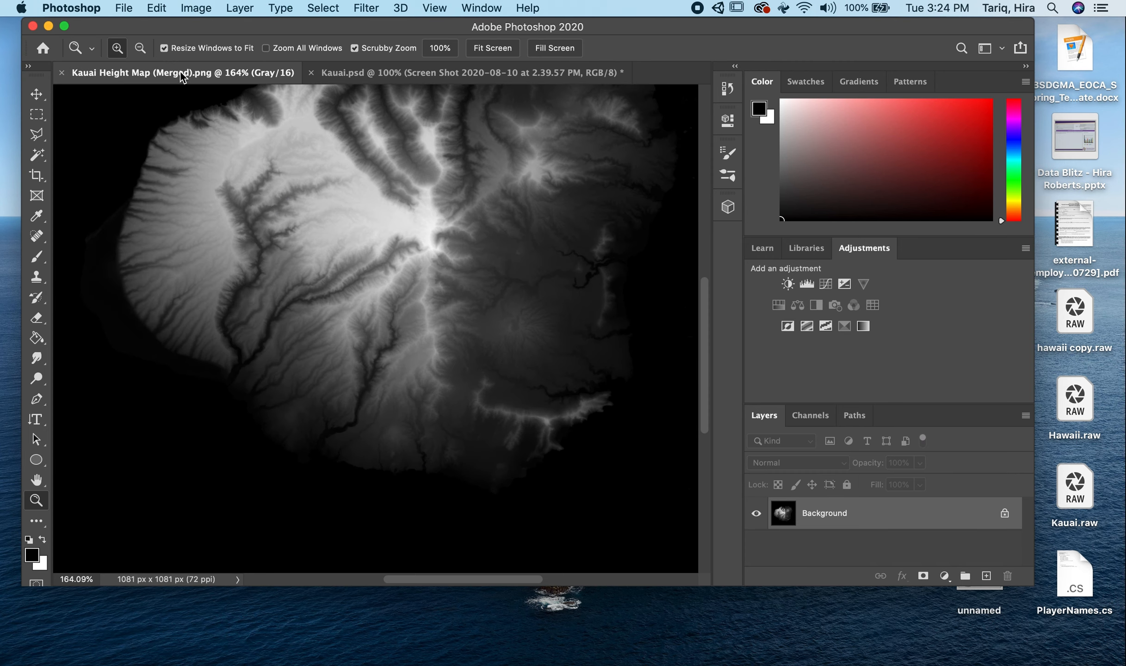
- Toggle Layer 1 in Kauai.psd on and off to compare the satellite texture with and without the overlay
click(469, 76)
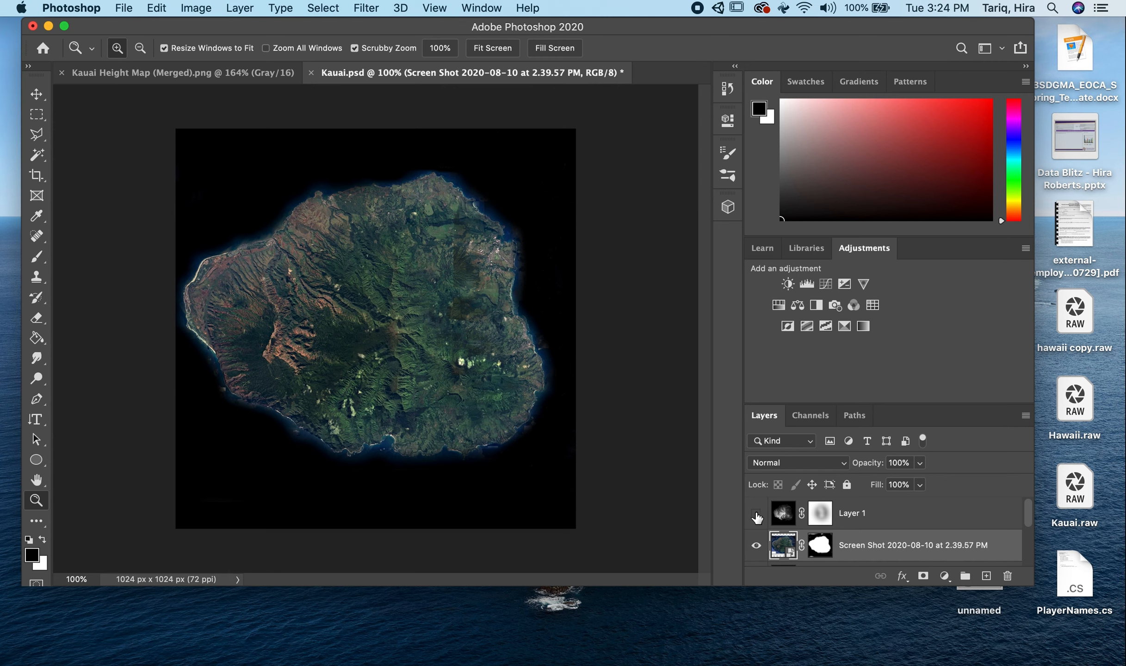
click(756, 513)
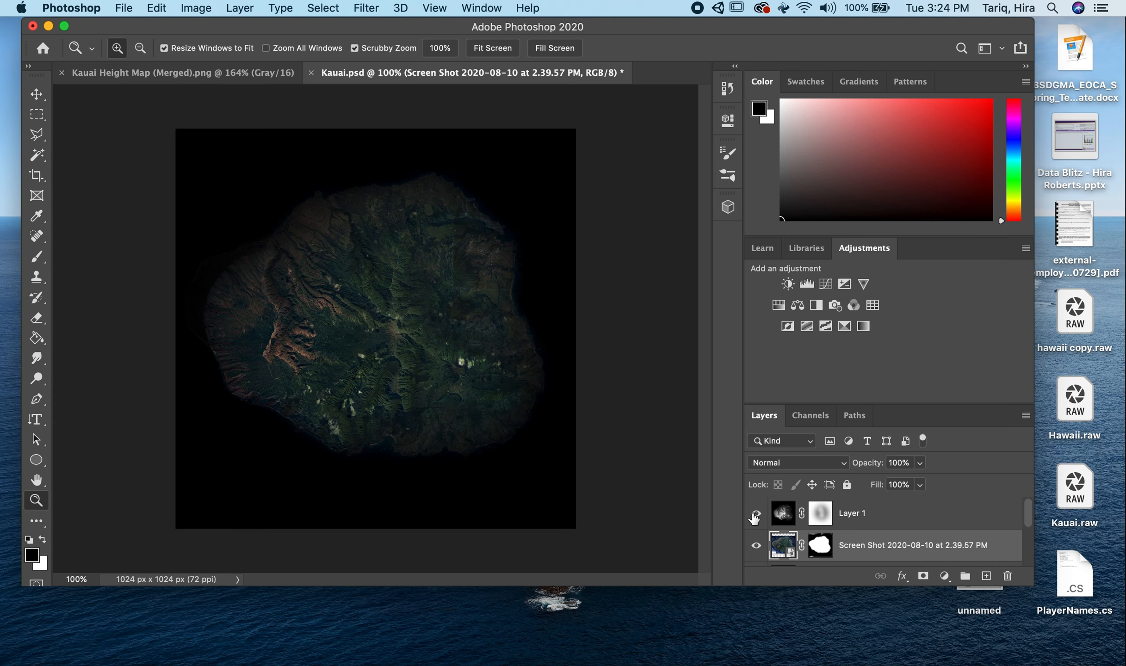
click(755, 514)
click(755, 514)
click(755, 514)
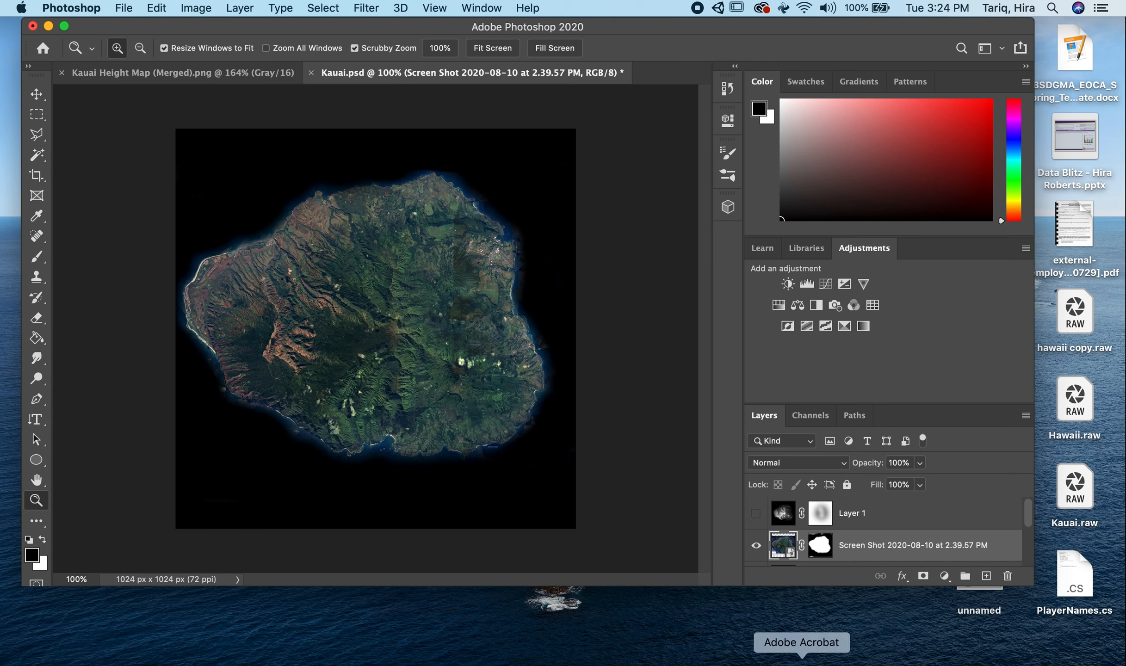
- Switch to Unity, open the Kauai texture from the island folder in Photoshop, and close Kauai.psd with its changes saved
click(922, 661)
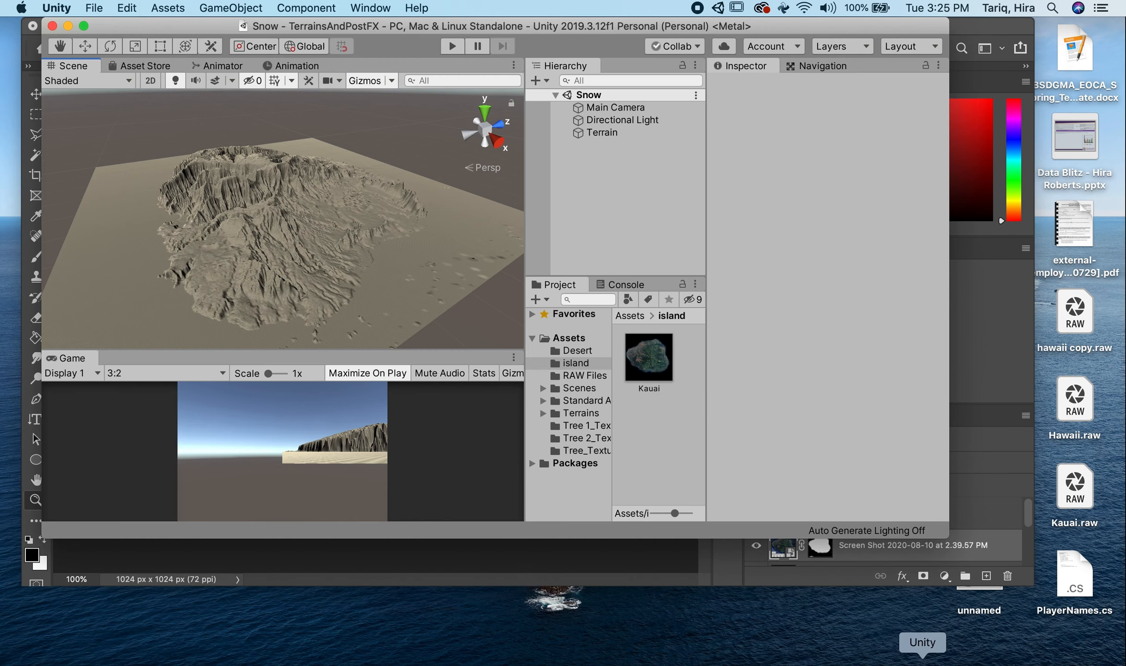
click(663, 346)
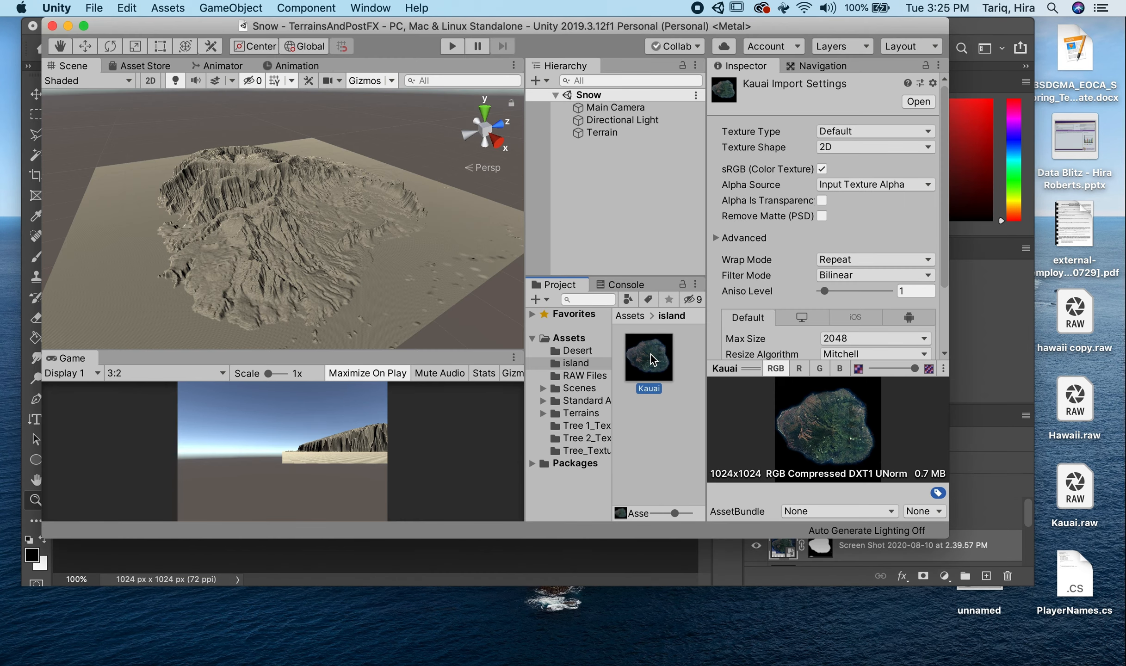
double_click(654, 355)
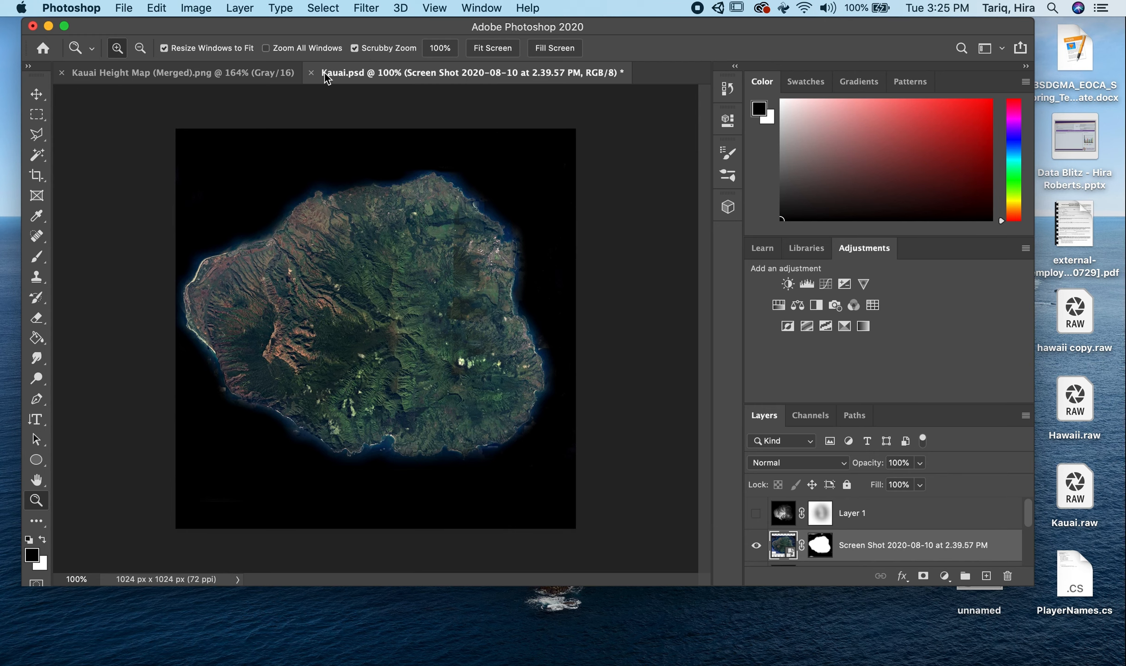
click(311, 73)
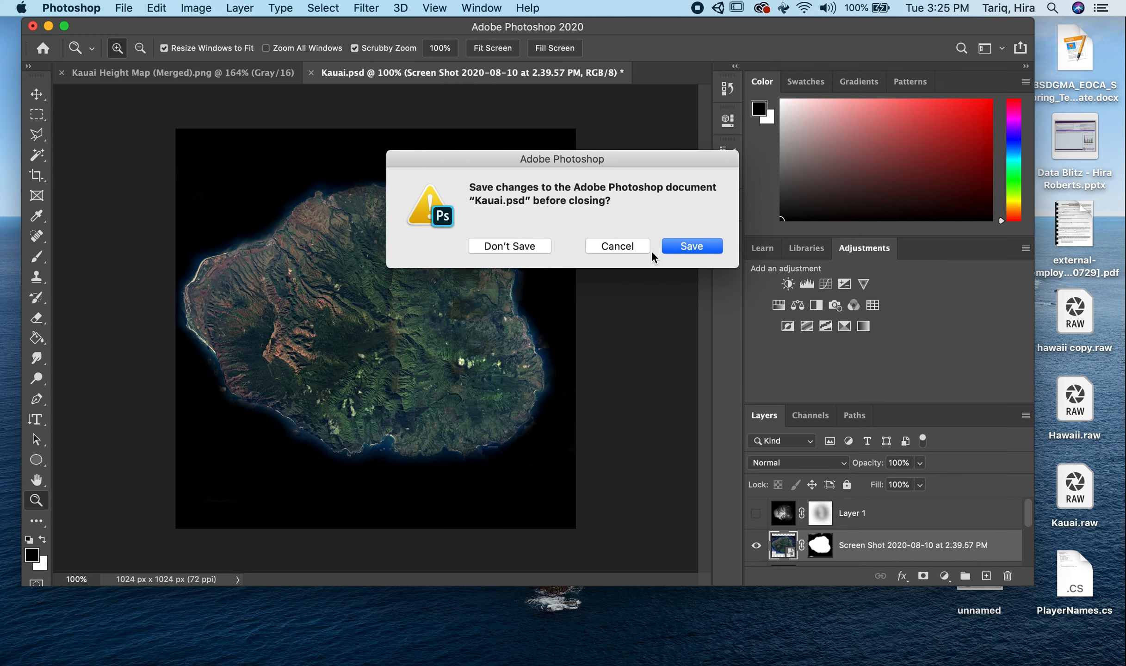
click(709, 247)
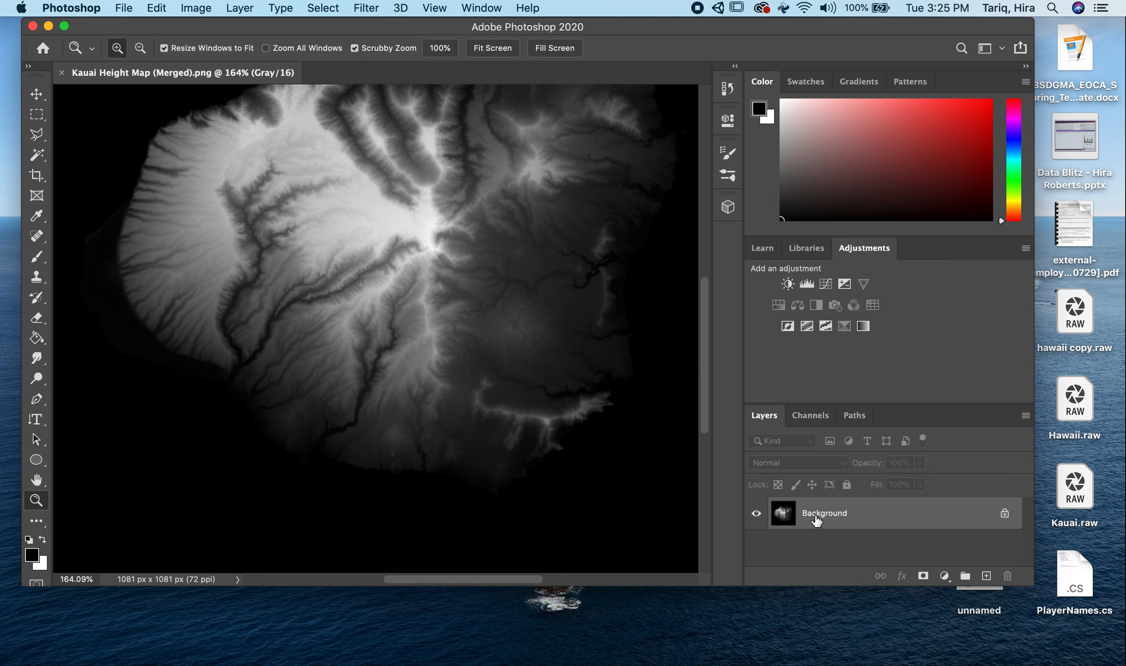
- Reopen the Kauai texture in Photoshop from Unity's island folder, and return to Unity with the terrain selected in the scene
click(919, 648)
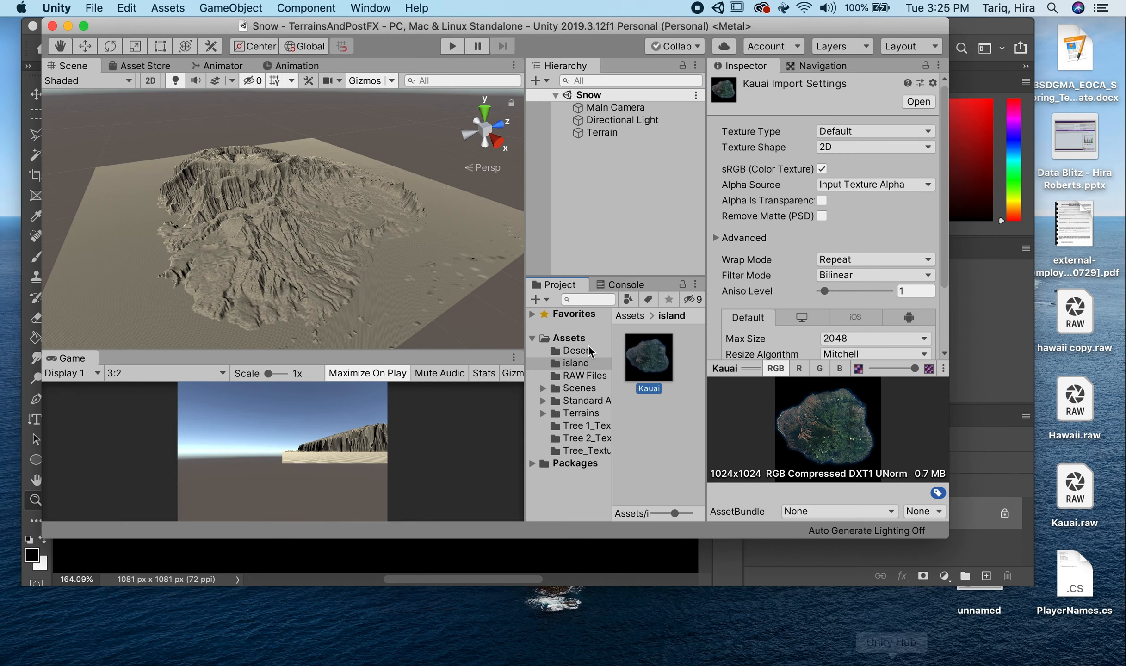
double_click(664, 354)
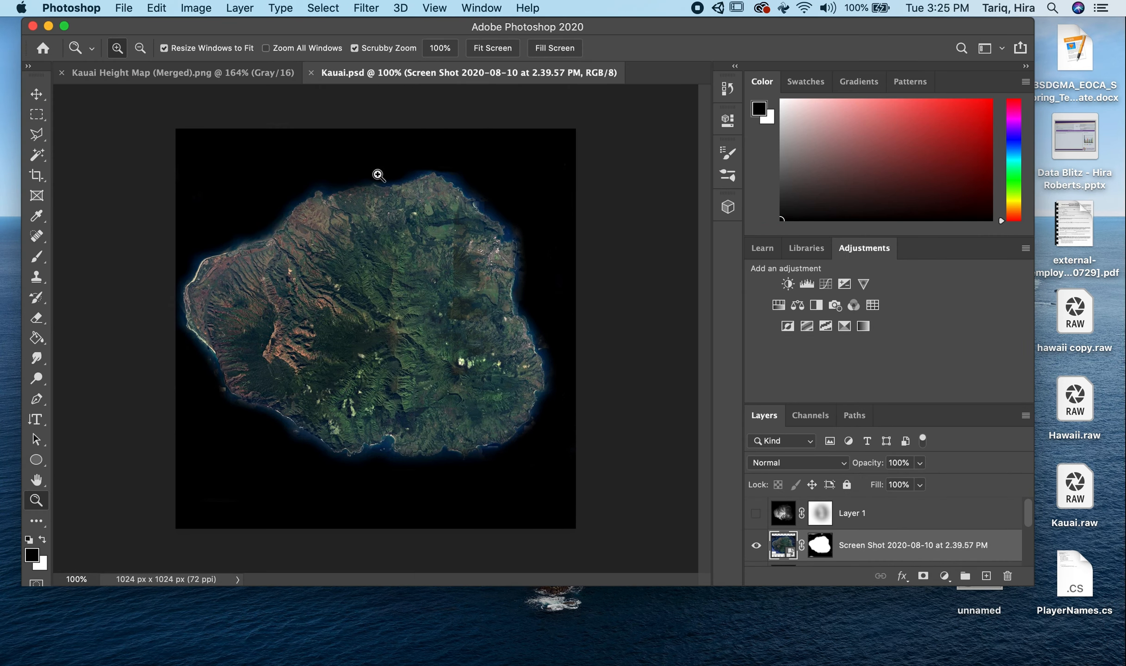
click(49, 26)
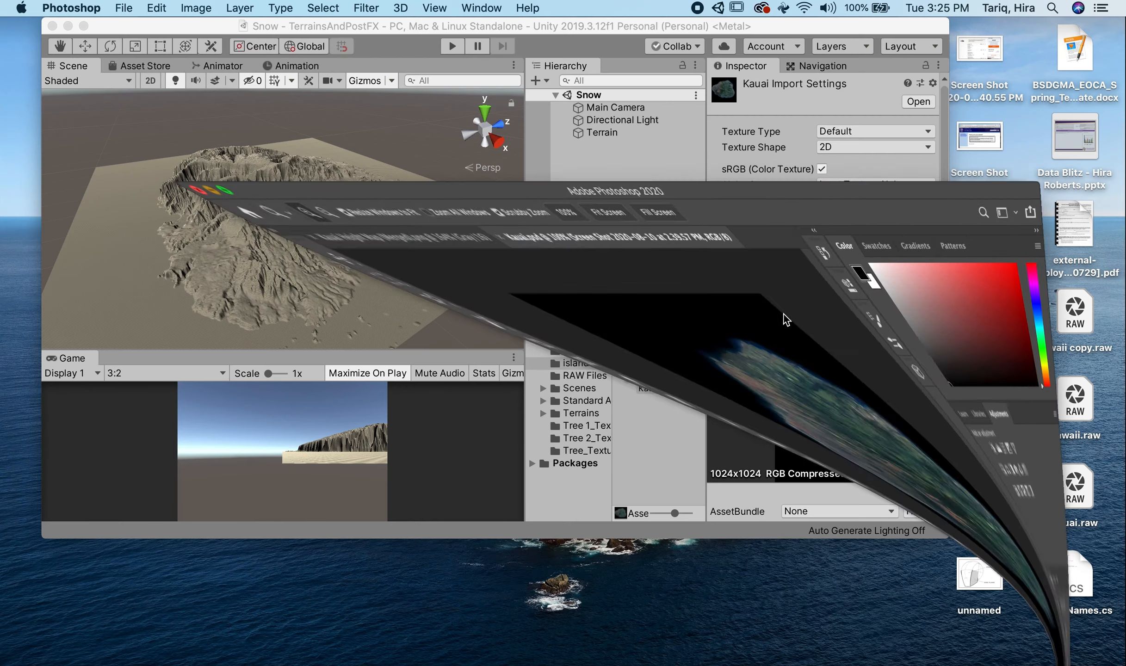
click(443, 221)
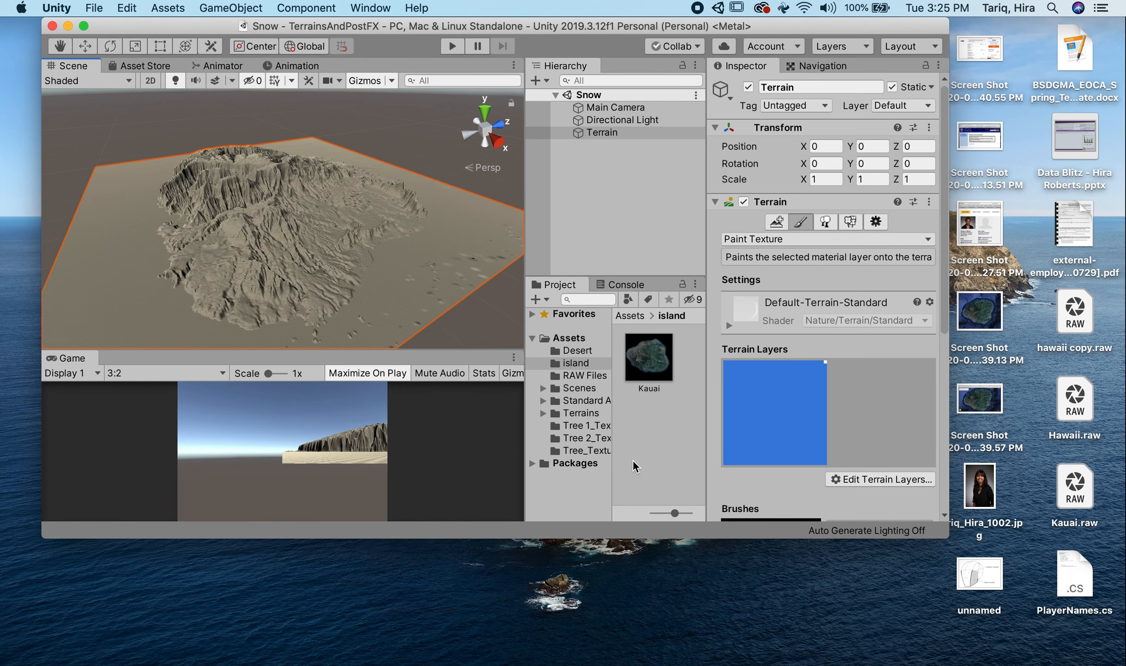
- Remove the terrain's existing texture layer and start creating a new terrain layer
click(856, 479)
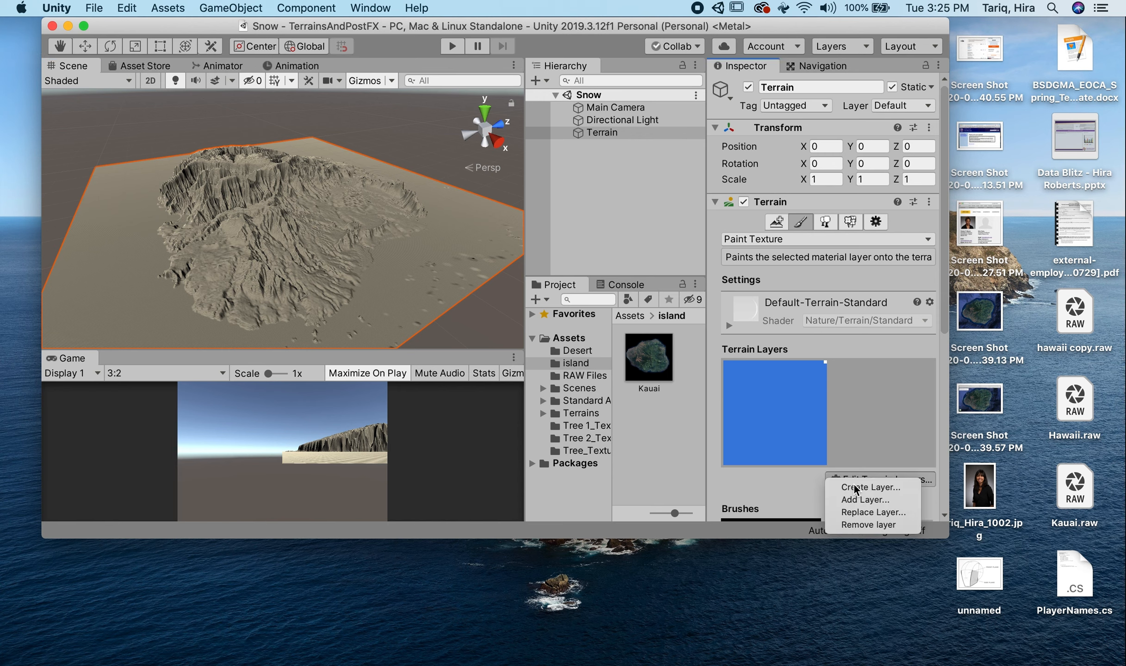
click(862, 525)
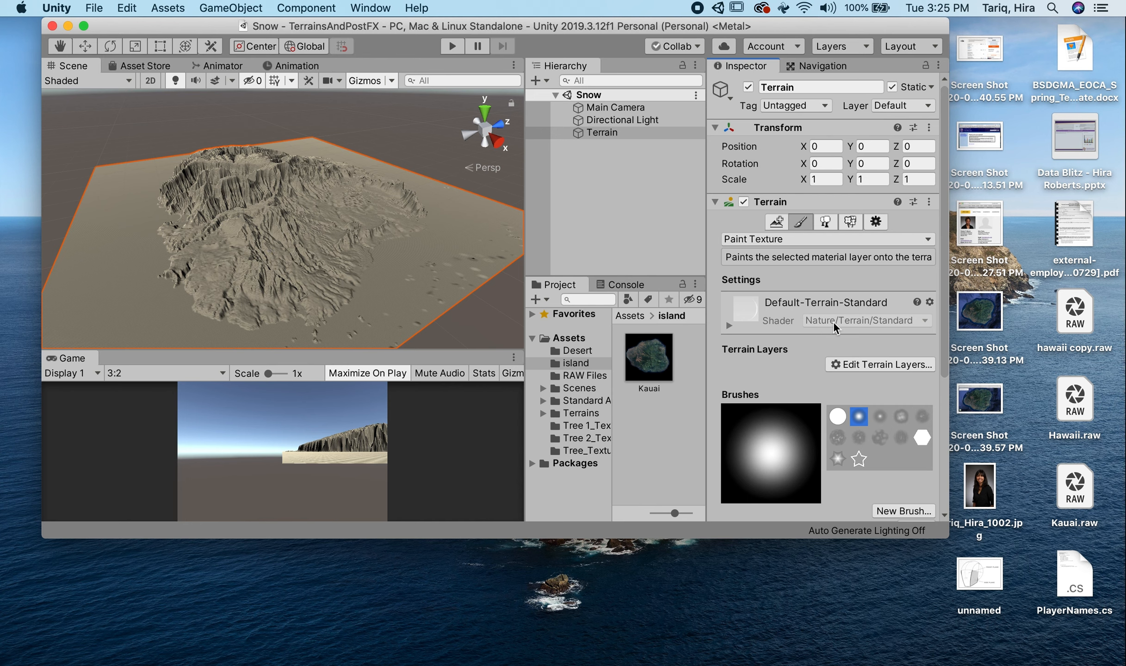
click(861, 365)
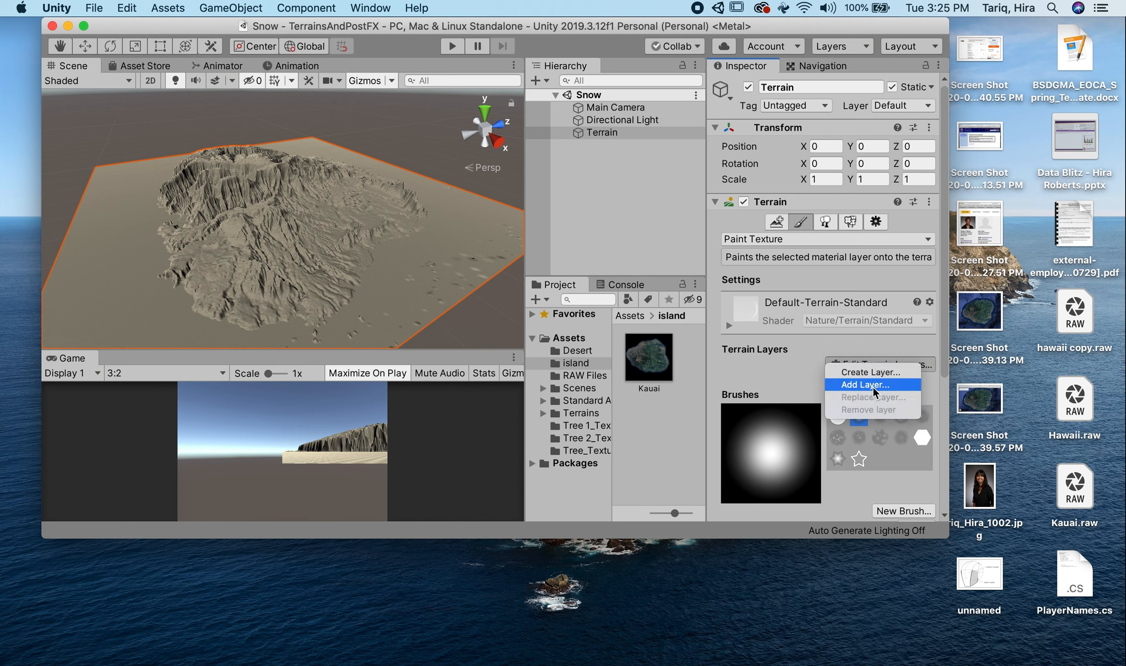
click(853, 373)
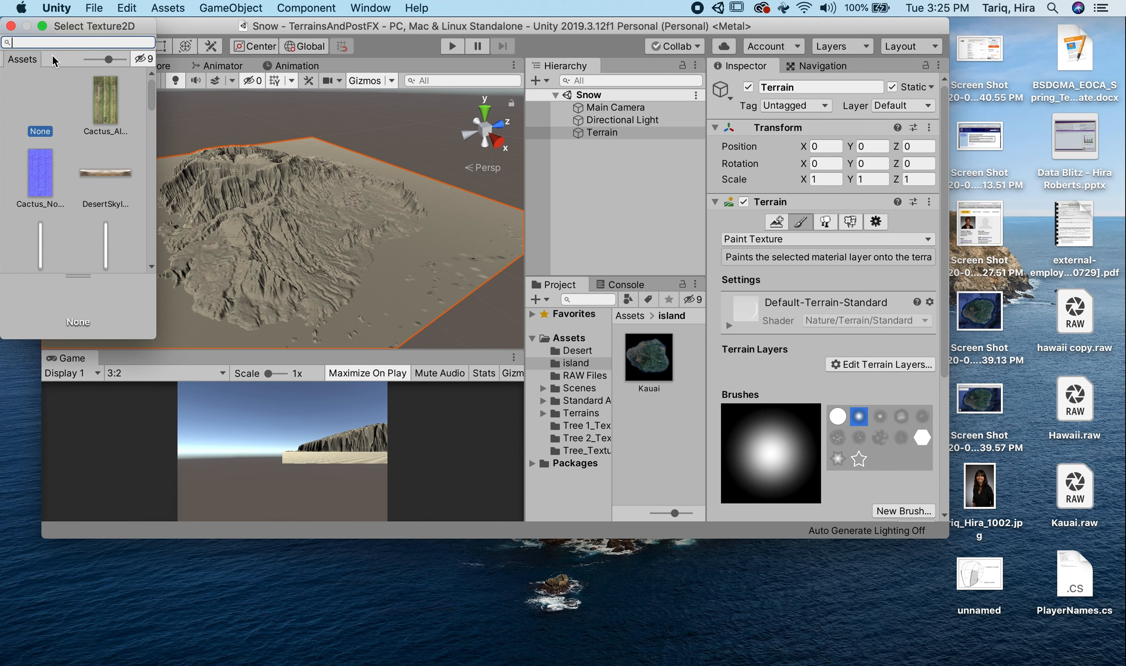
text(Ref)
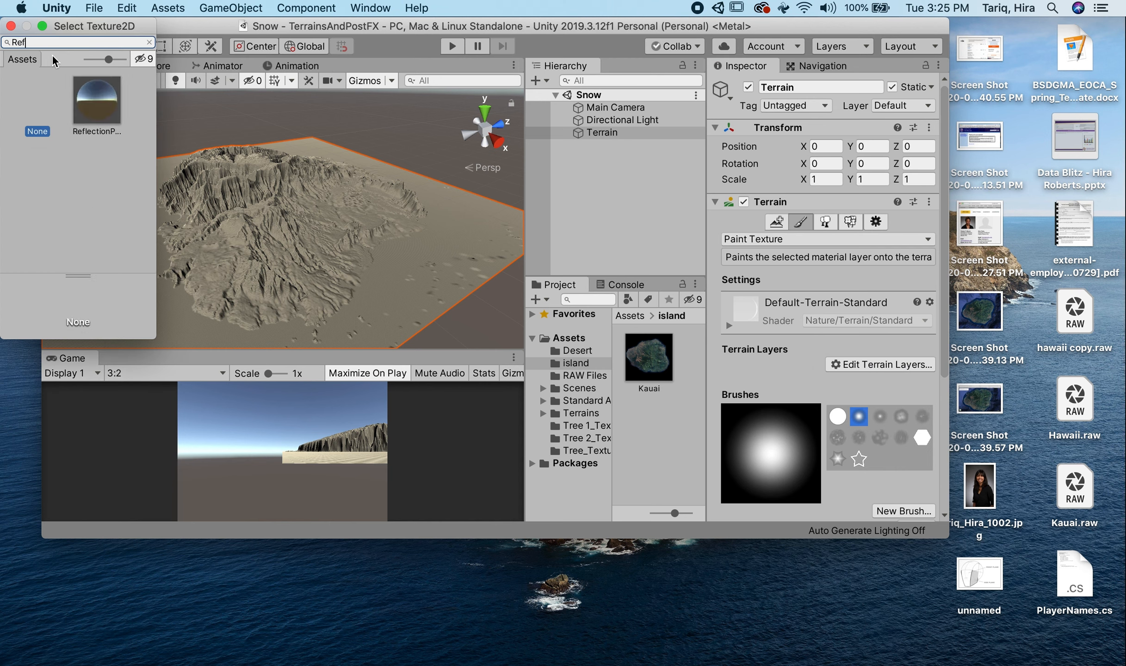
text(Lay)
key(BackSpace)
key(BackSpace)
key(BackSpace)
key(BackSpace)
key(BackSpace)
key(BackSpace)
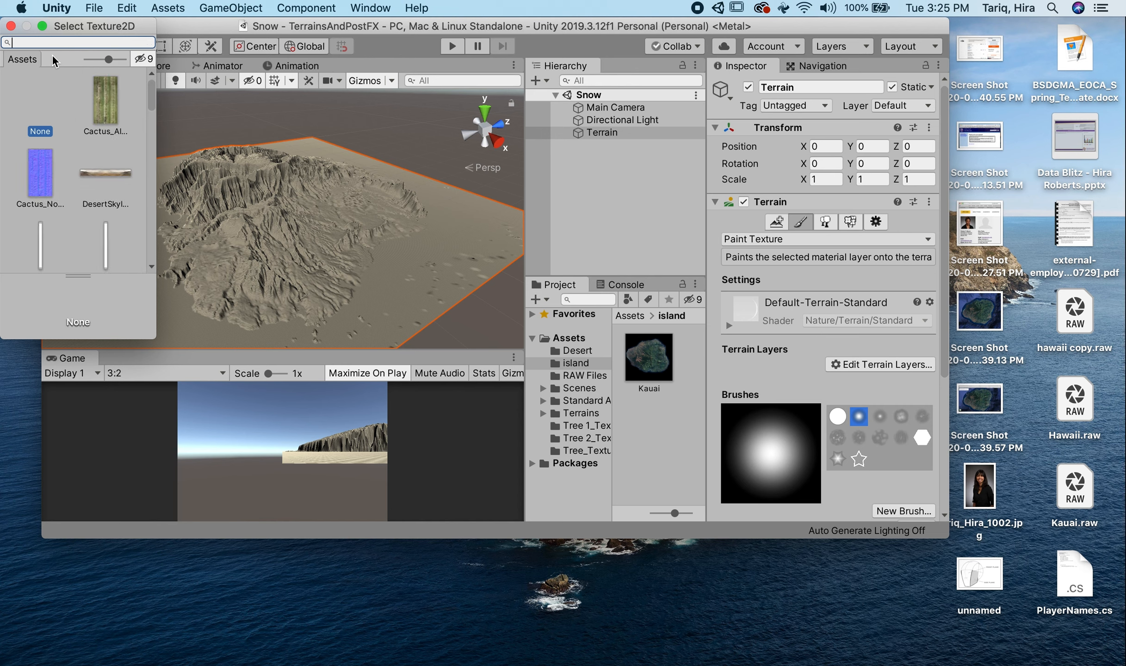
- Choose the Kauai texture from the island folder as the new terrain layer's diffuse image
scroll(55, 143, down, 3)
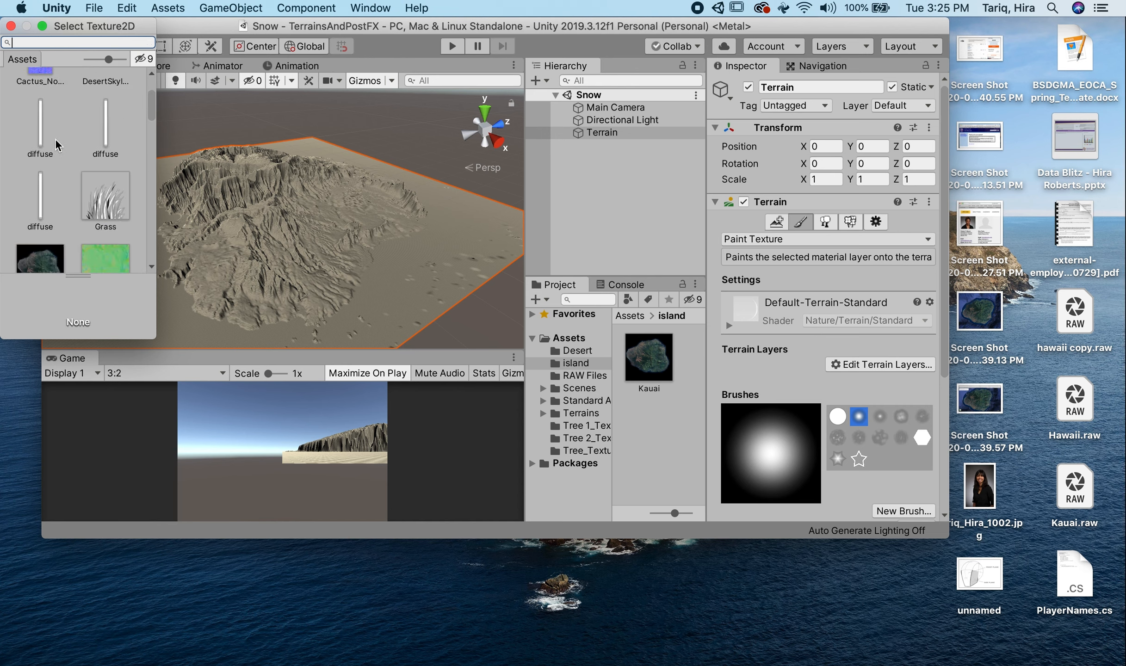
scroll(55, 144, down, 2)
click(52, 221)
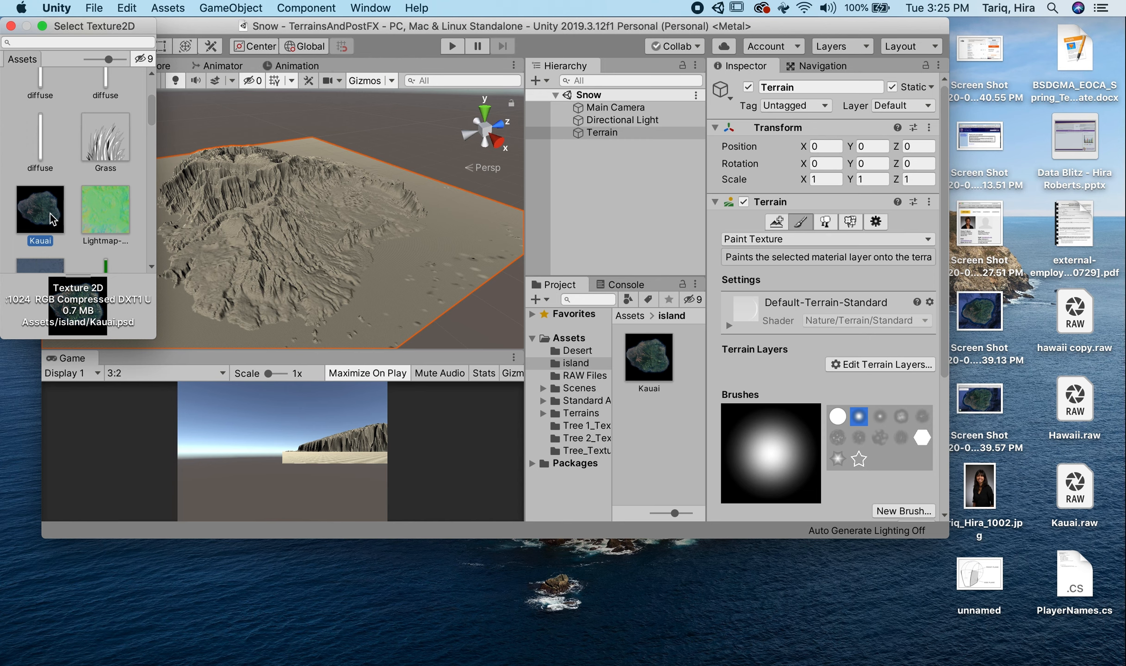
double_click(40, 221)
- Rename the new terrain layer asset in the island folder as RefLayerIsland
click(670, 462)
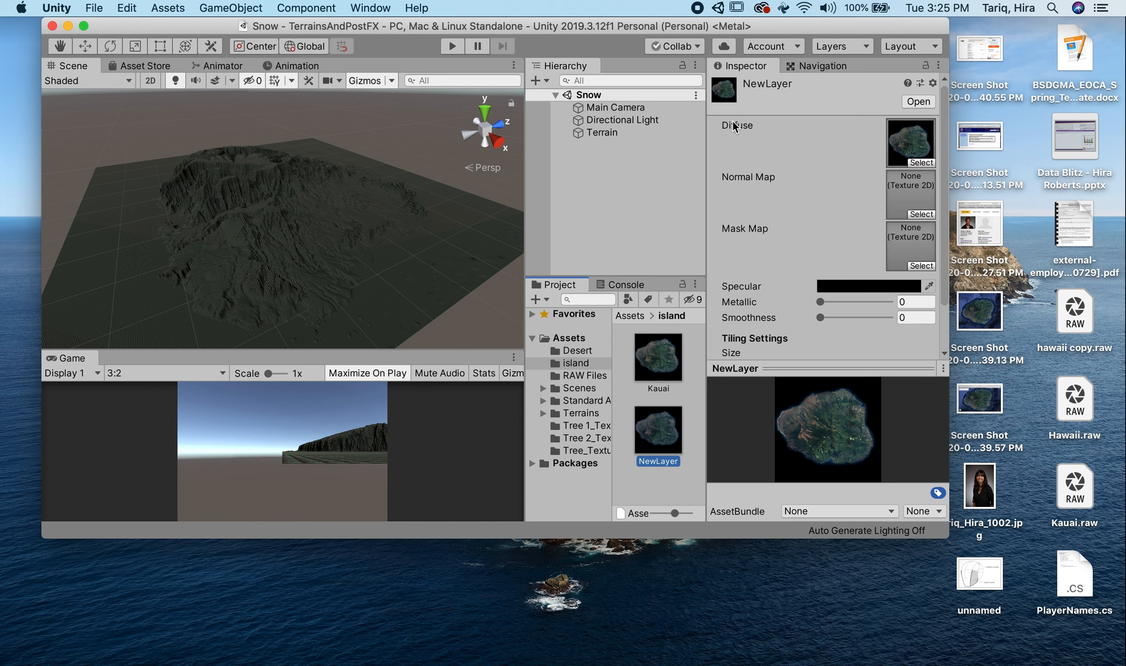
click(651, 461)
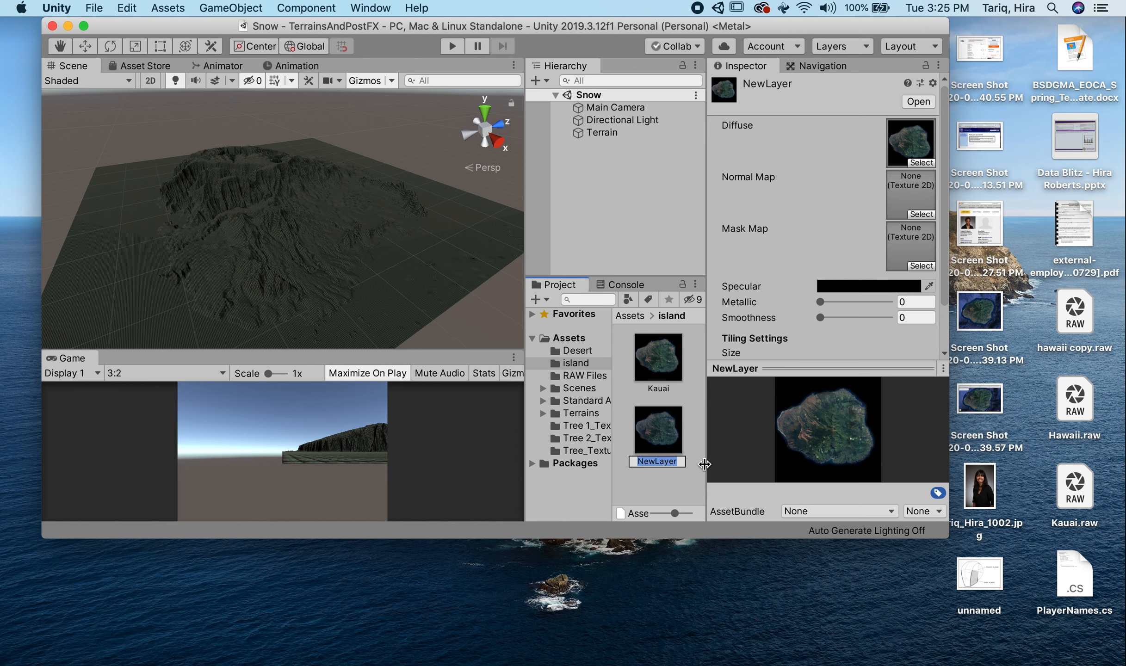
text(Ref)
text(Layer)
text(Island)
key(Return)
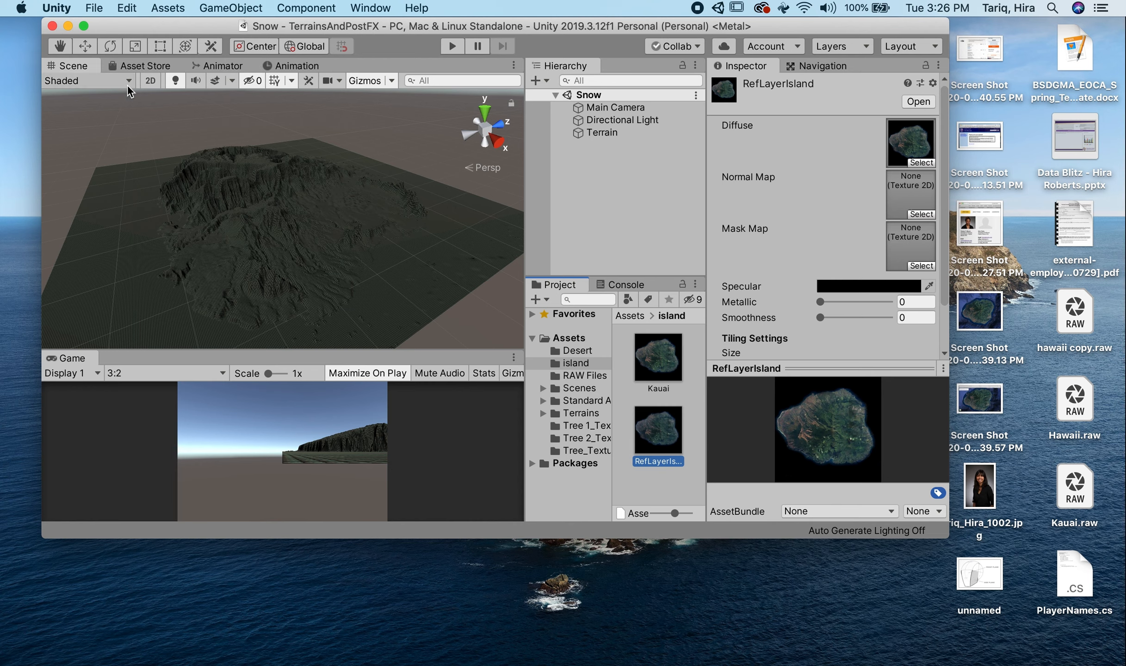
- Set the RefLayerIsland tiling size to 1000 in both X and Y
scroll(233, 203, up, 10)
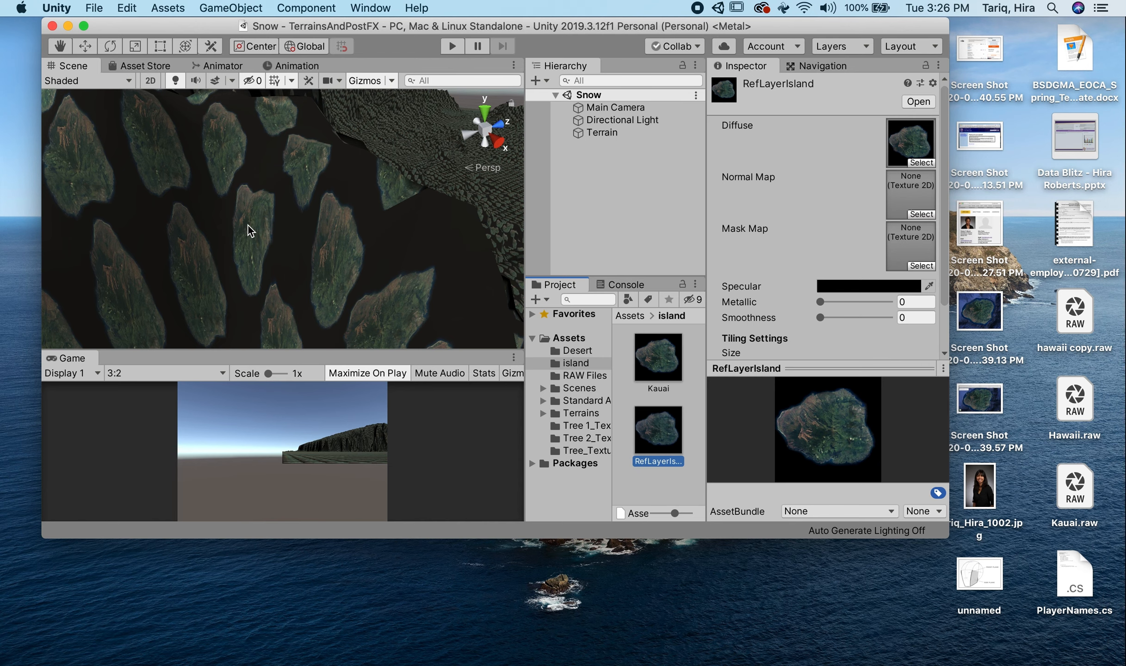
scroll(249, 228, down, 5)
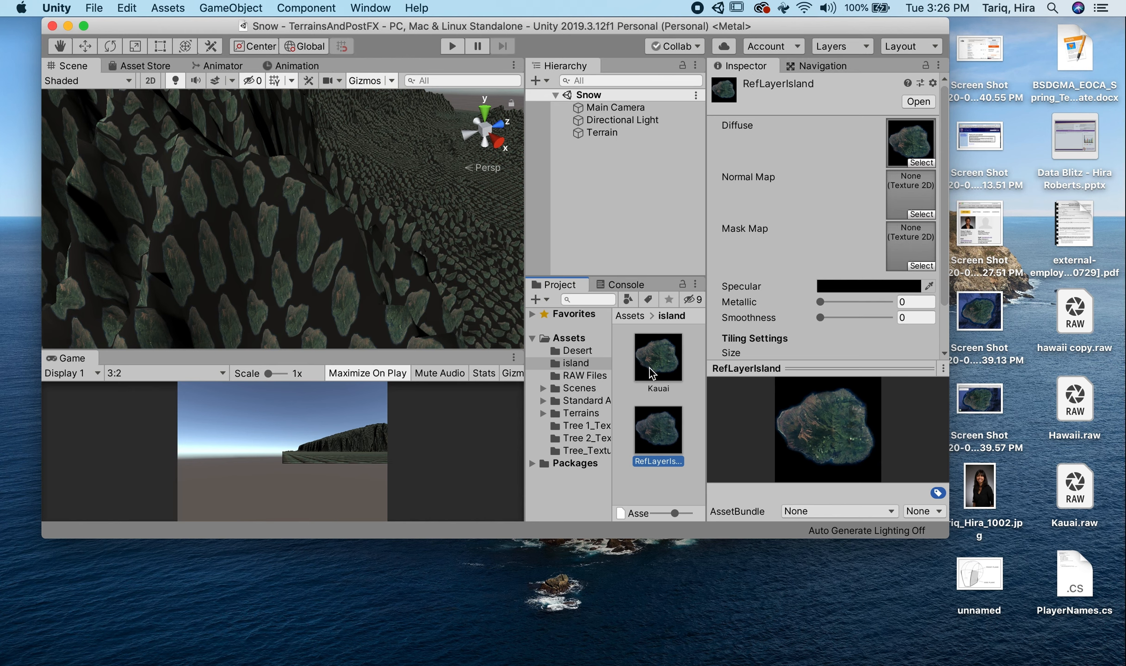
scroll(804, 289, down, 3)
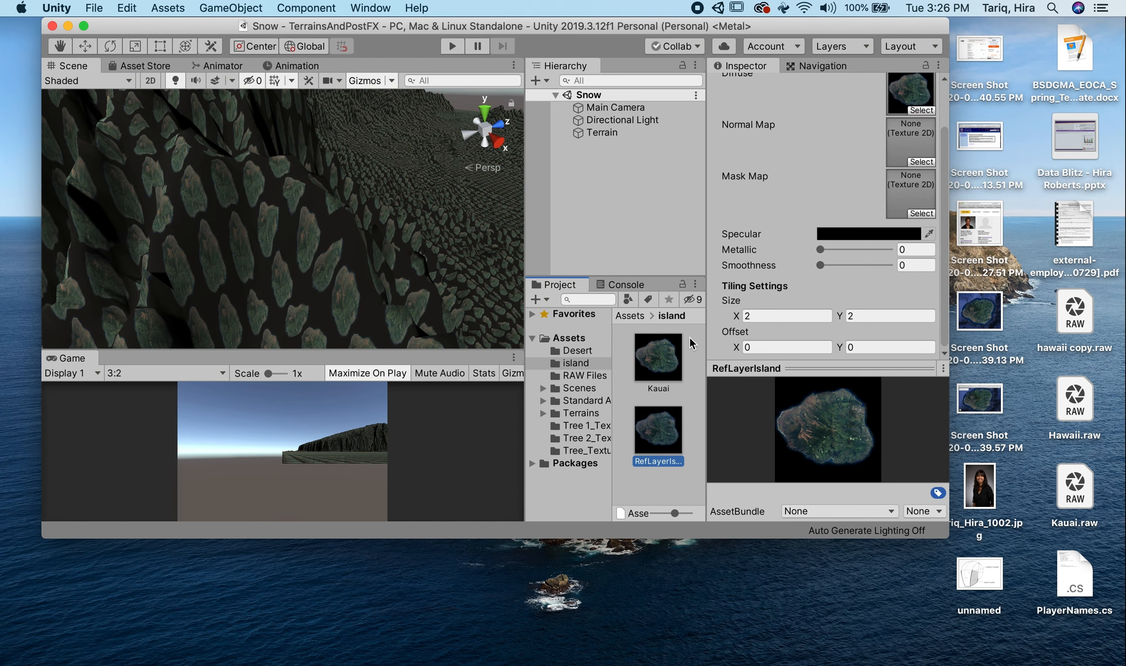
click(758, 316)
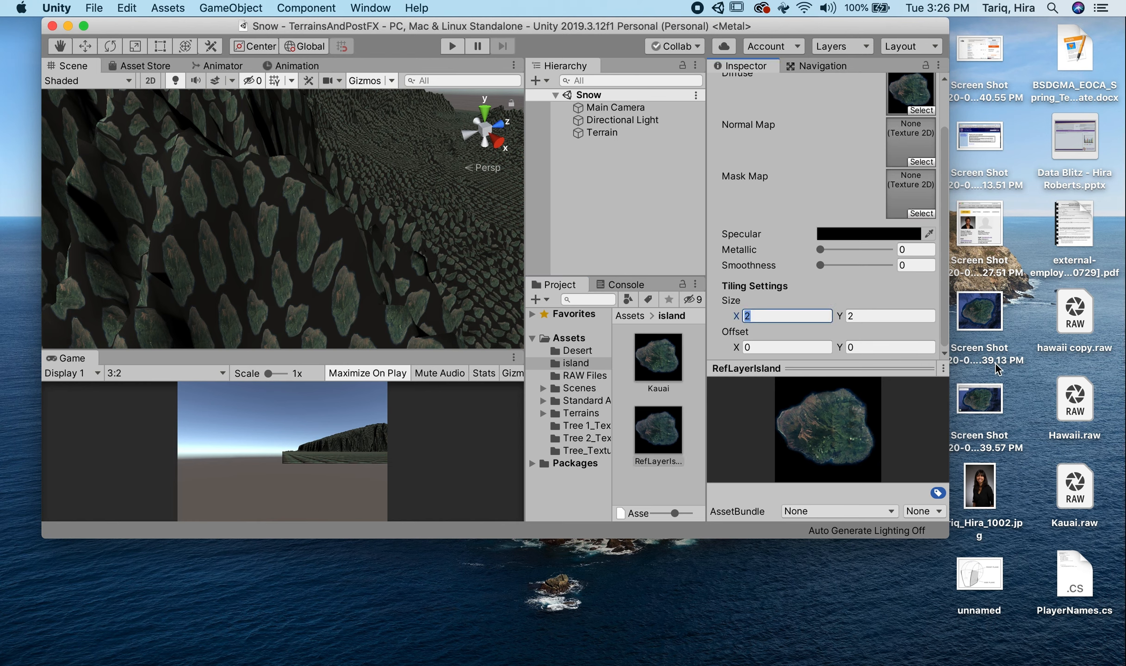
text(1000)
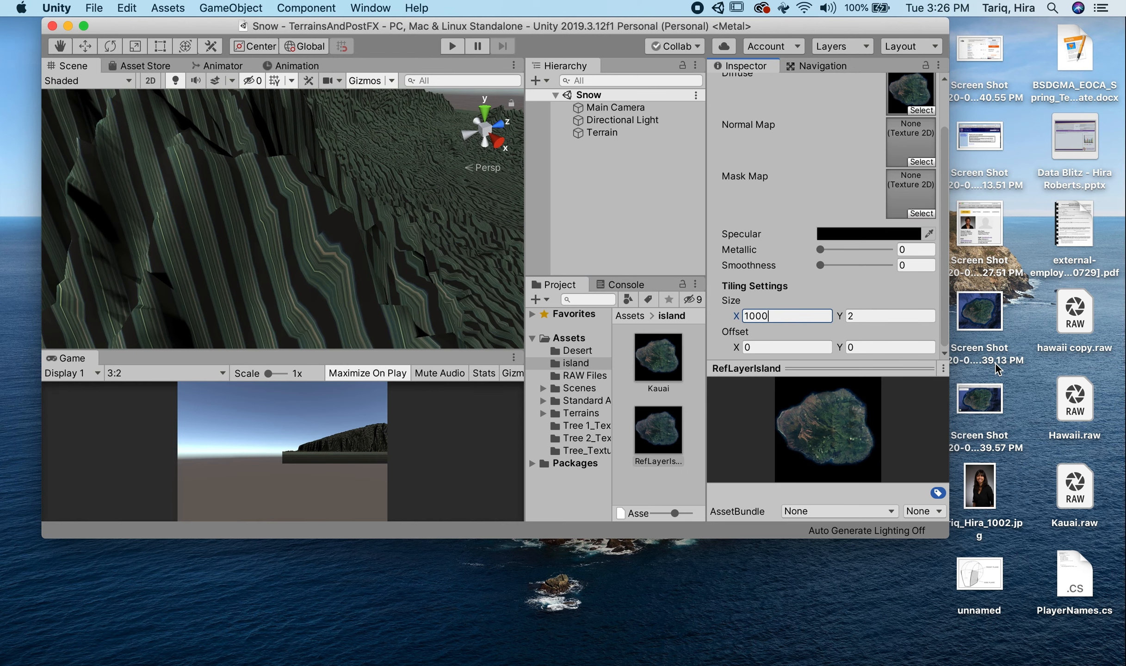
key(Tab)
text(1000)
- Try a Y tiling size of 1032 on RefLayerIsland against the island's coastline, and set it back to 1000
scroll(282, 217, down, 10)
alt+drag(393, 208, 185, 222)
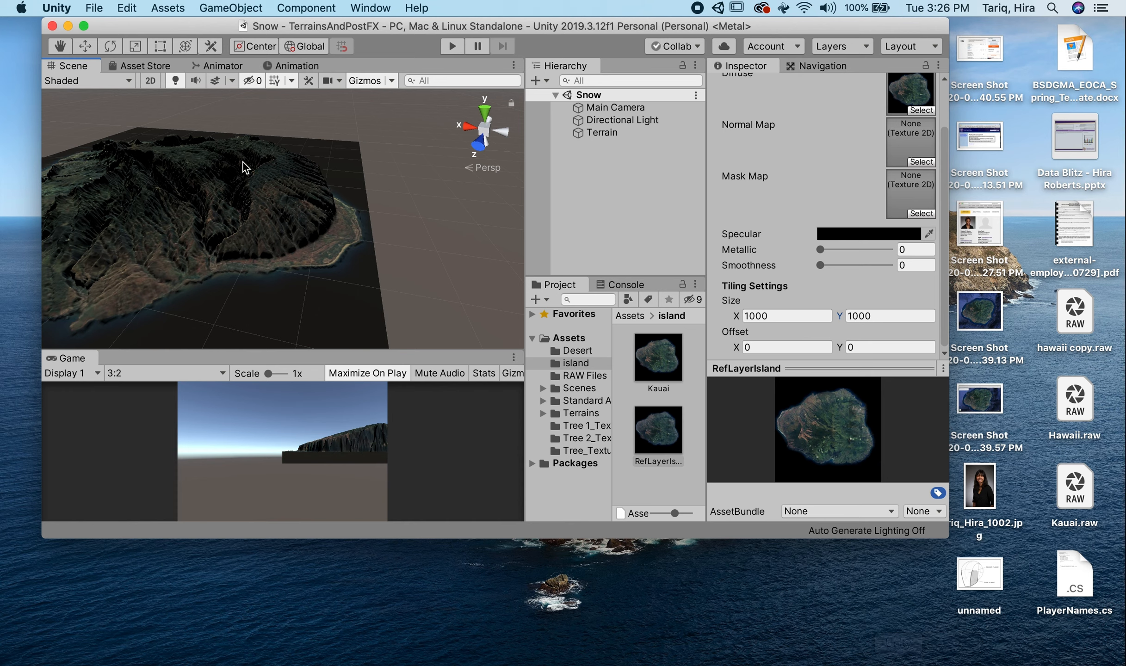
scroll(304, 225, up, 5)
middle_drag(397, 272, 267, 130)
alt+drag(267, 130, 293, 184)
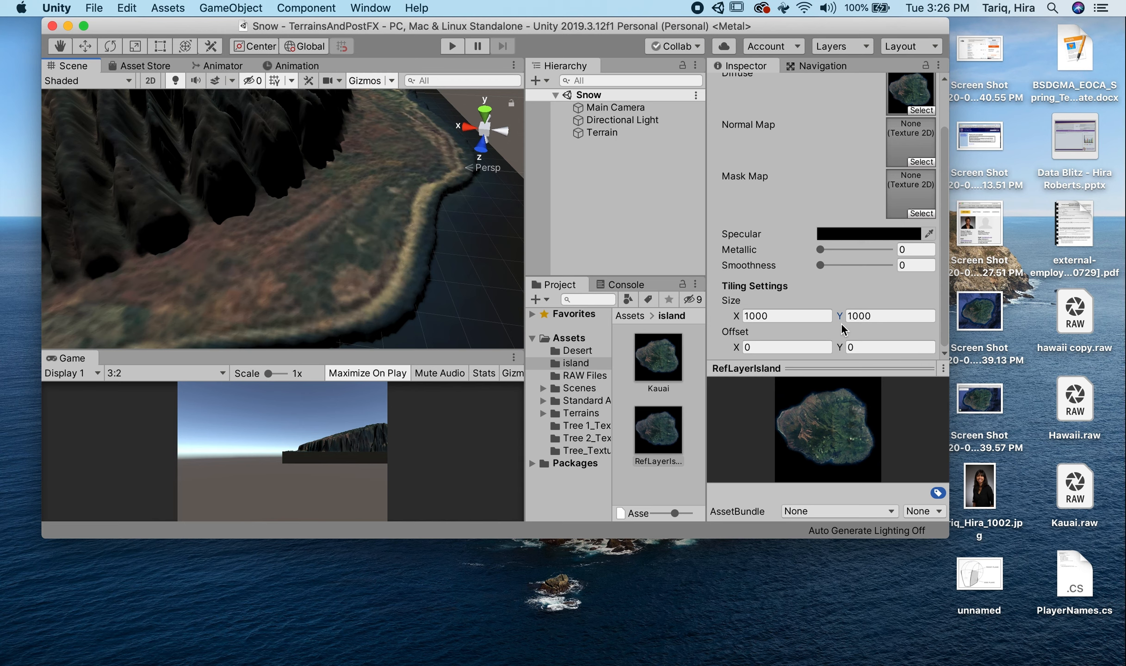
click(889, 319)
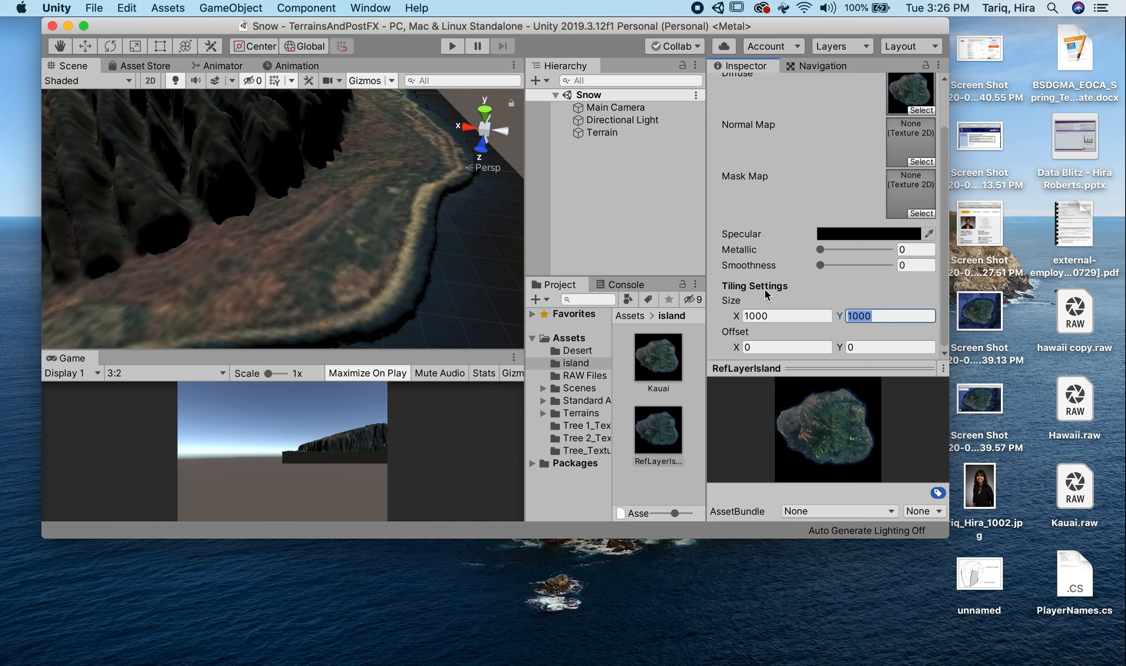
text(1032)
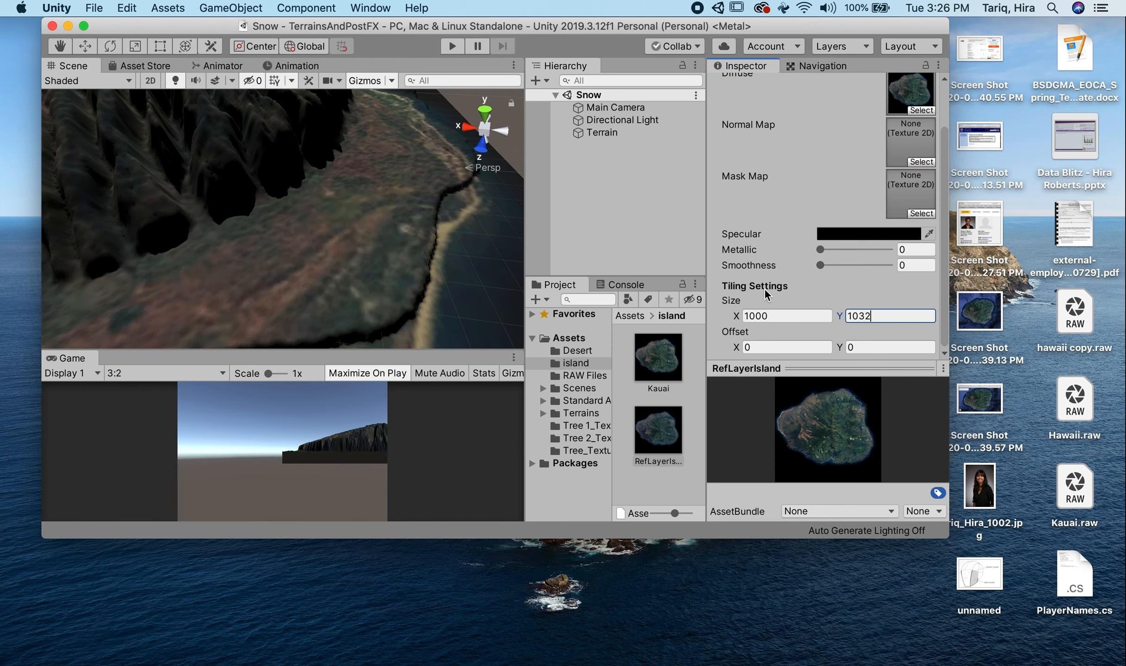
key(BackSpace)
key(BackSpace)
text(00)
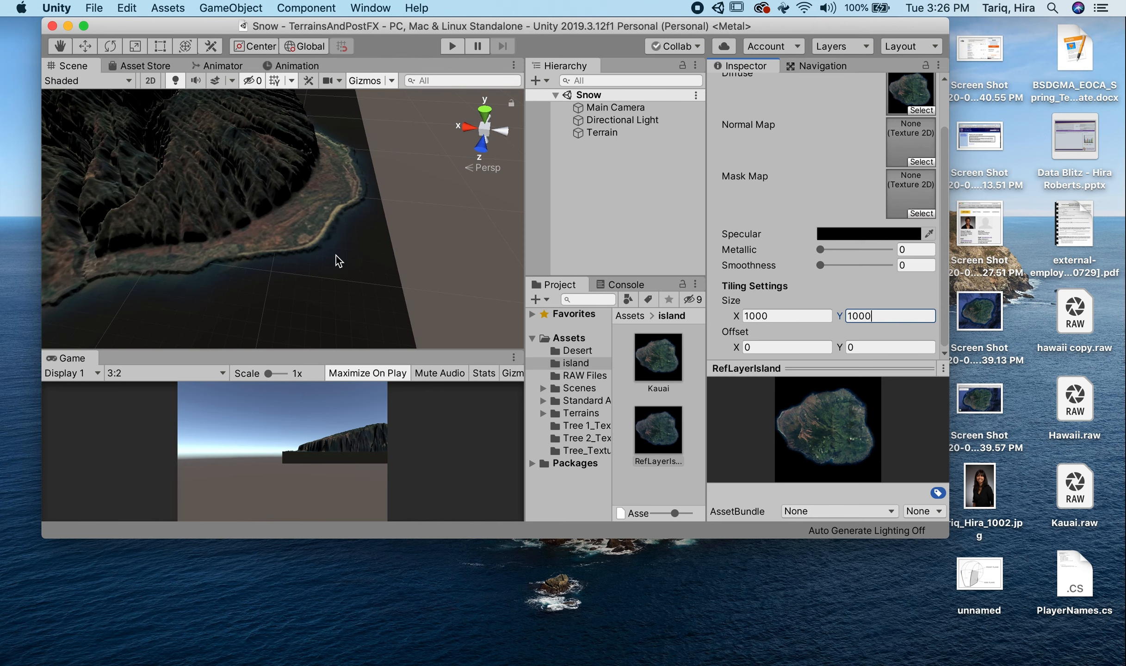
- Examine how the satellite texture follows the terrain's canyon, ridges and mountain slopes
scroll(338, 261, down, 10)
alt+drag(279, 208, 272, 284)
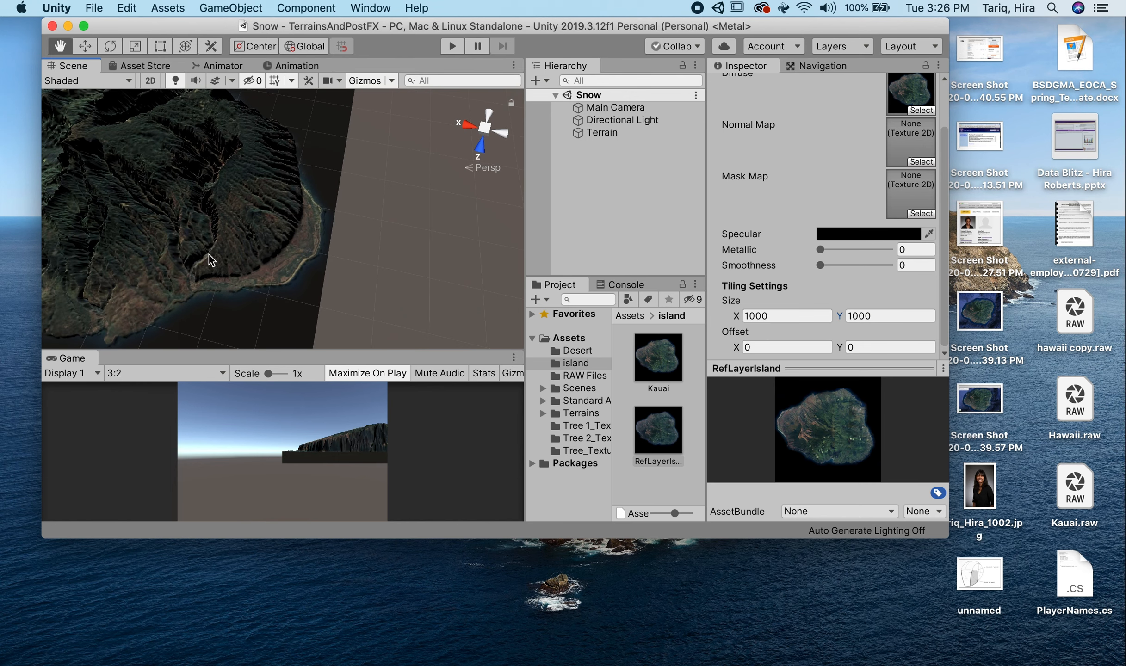
middle_drag(208, 253, 233, 259)
scroll(259, 156, up, 5)
middle_drag(218, 185, 277, 219)
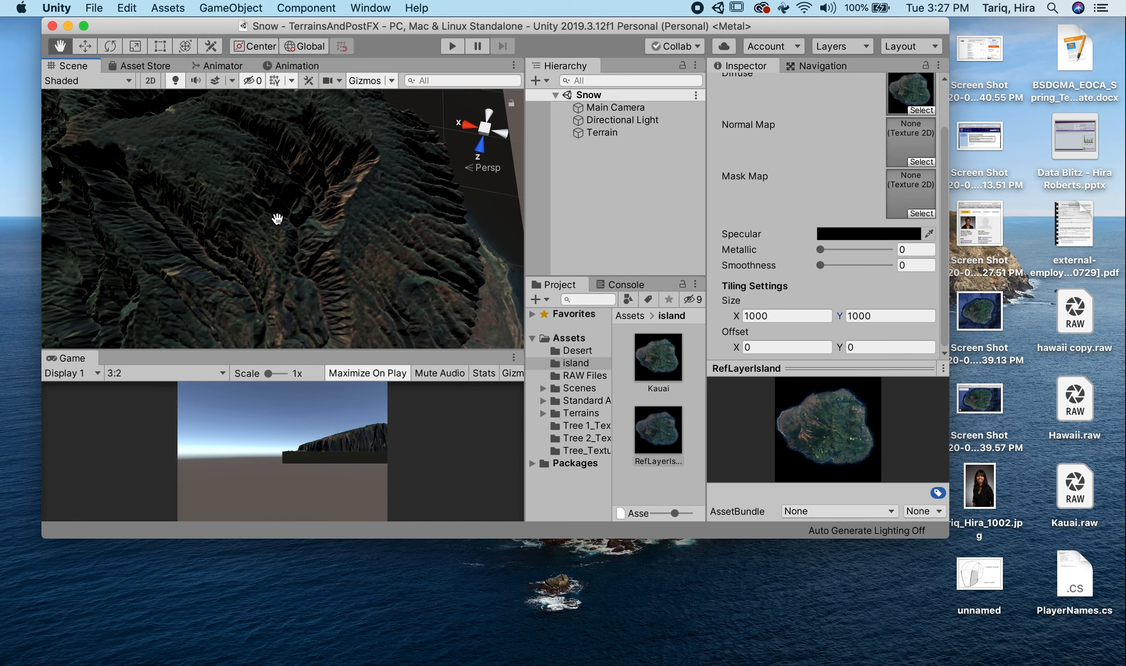
alt+drag(363, 194, 343, 243)
middle_drag(343, 243, 312, 248)
drag(317, 284, 289, 329)
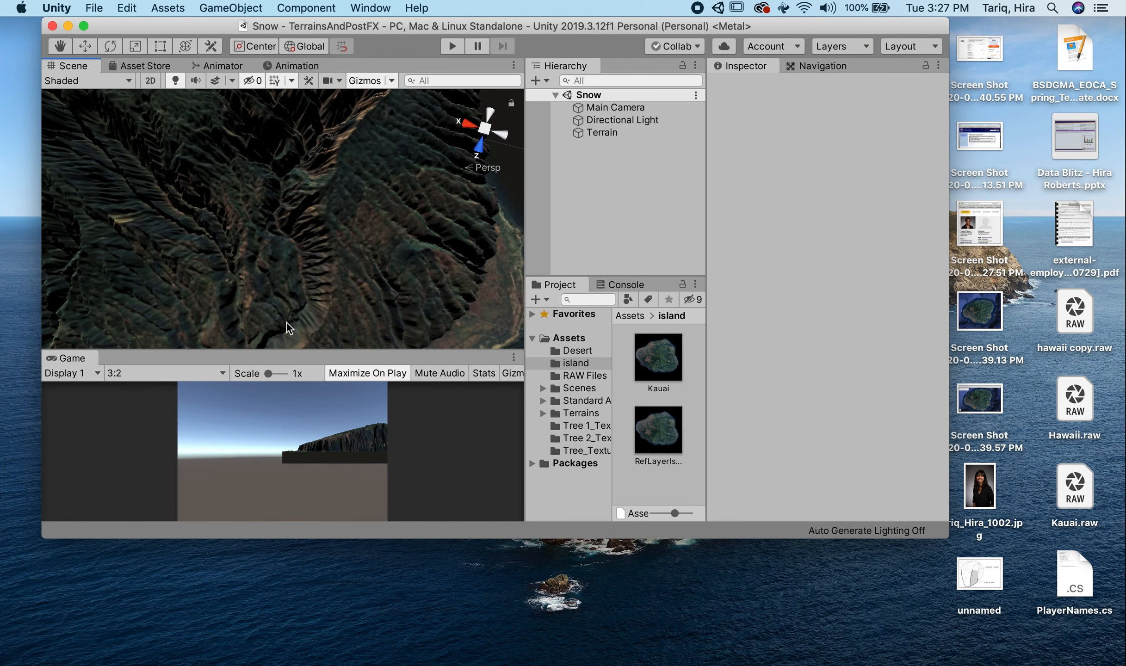
middle_drag(310, 246, 354, 322)
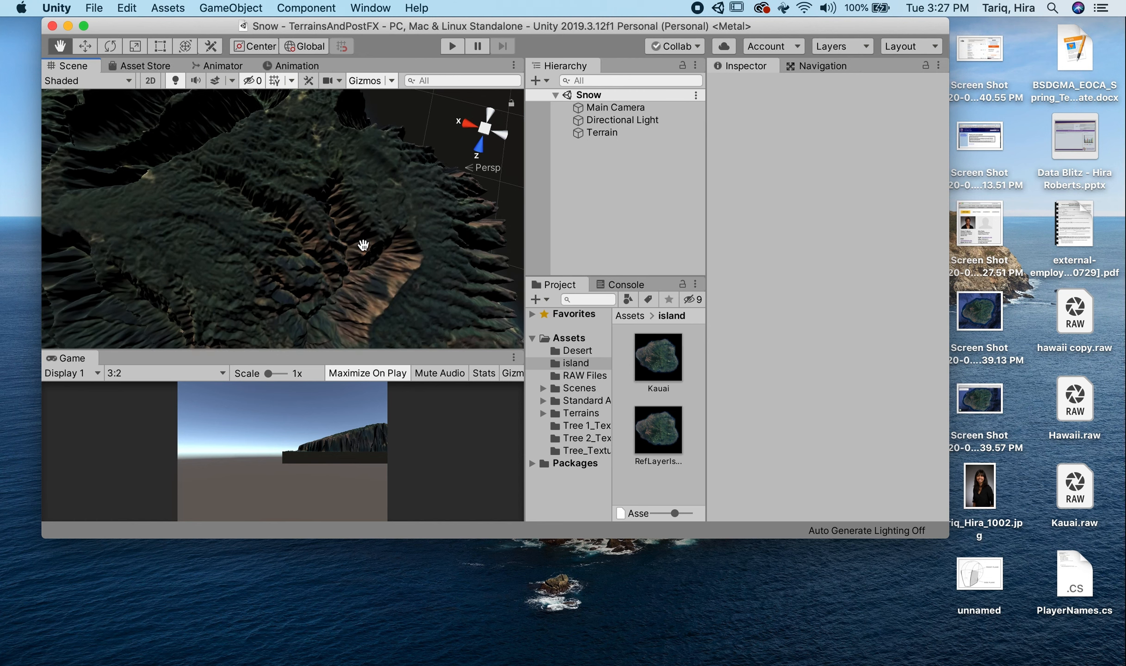
middle_drag(363, 245, 365, 237)
alt+drag(429, 256, 400, 121)
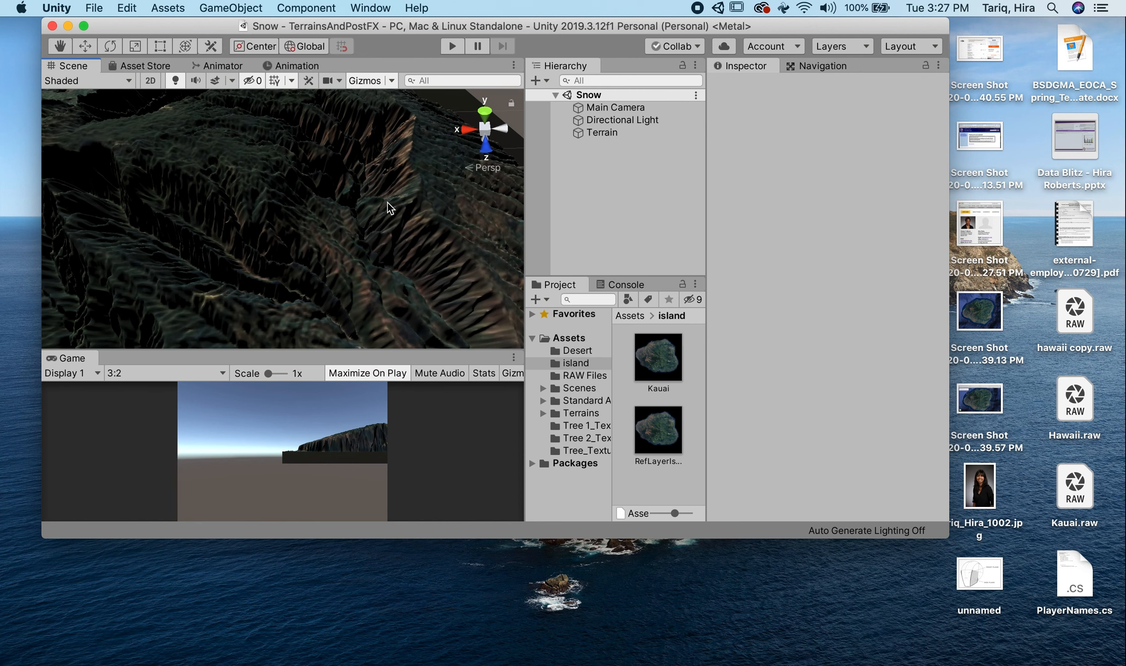
alt+drag(459, 306, 343, 254)
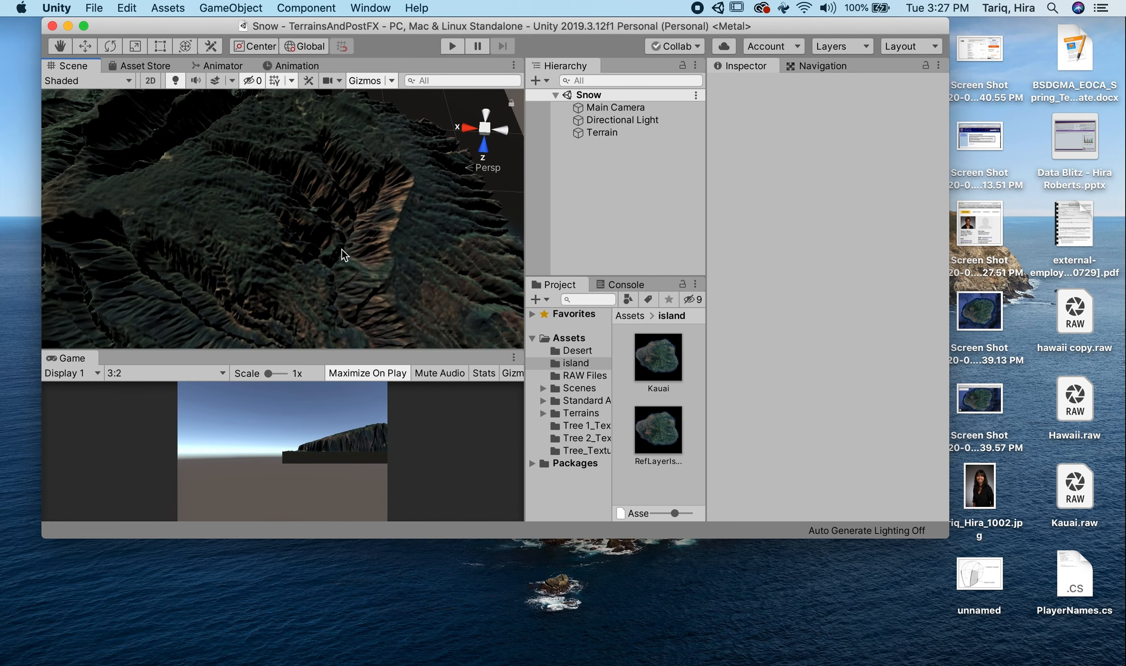
- Examine the texture's alignment along the opposite coast, over the whole island and on the low valley ground up close
scroll(342, 254, down, 5)
alt+super+drag(220, 284, 407, 192)
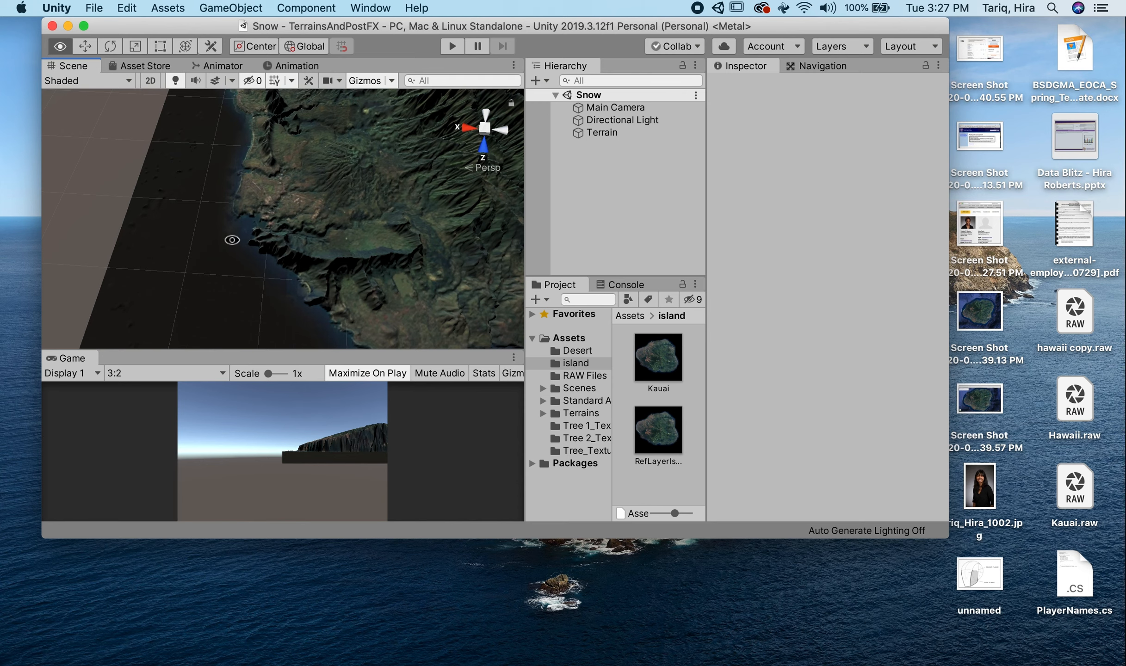
alt+drag(232, 239, 419, 208)
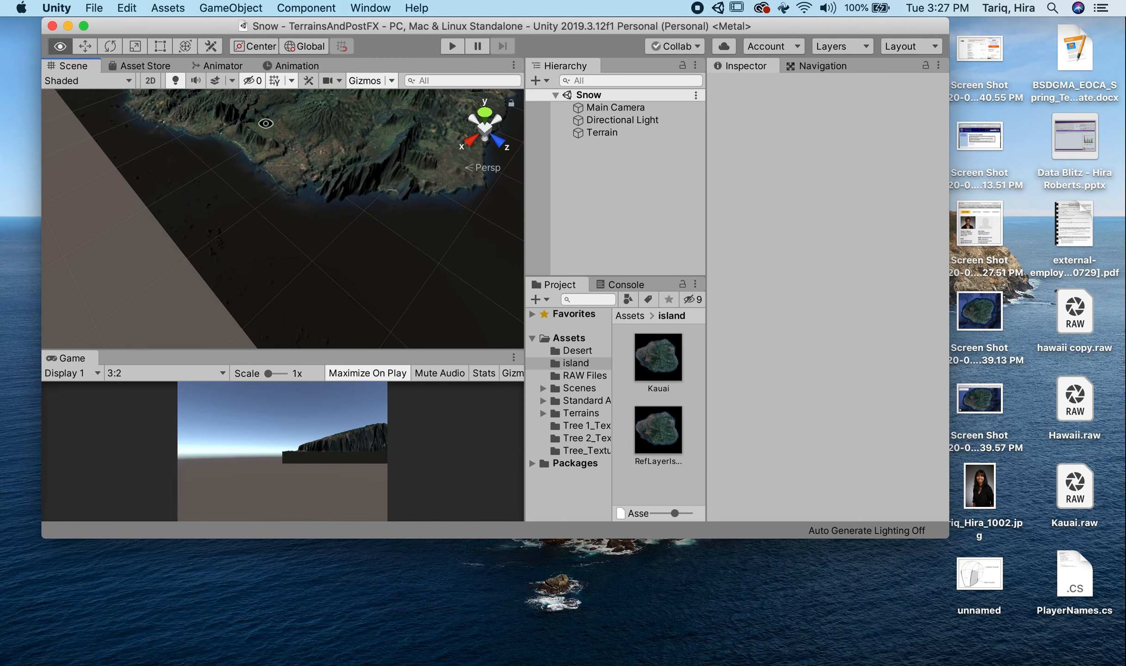
alt+super+drag(270, 148, 259, 274)
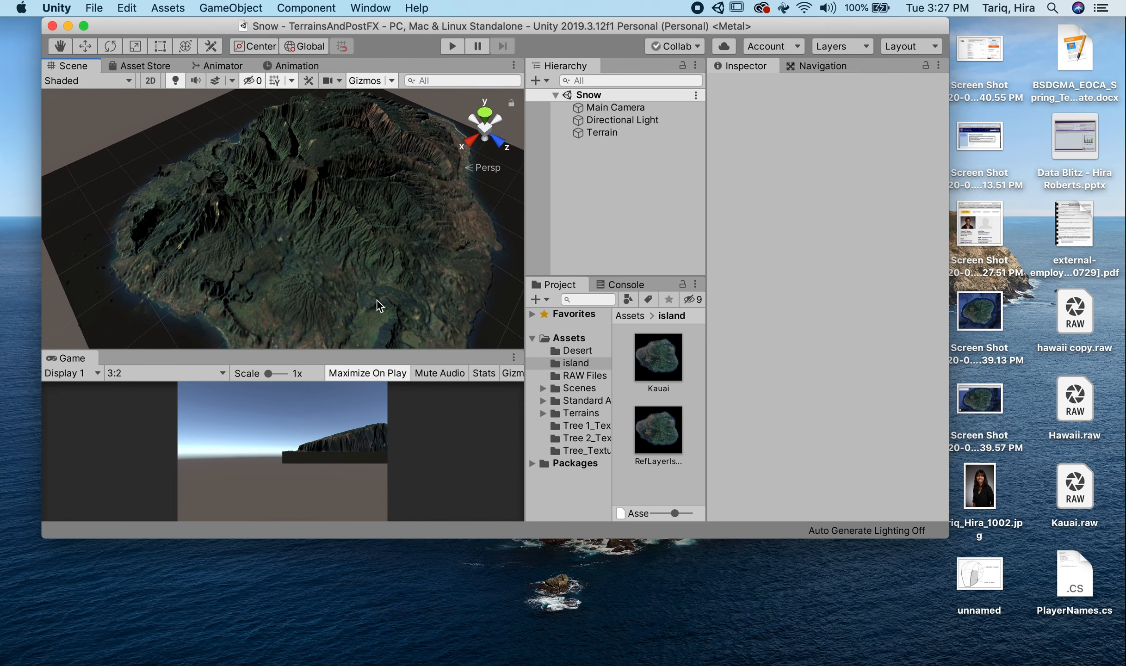
alt+drag(377, 305, 397, 139)
scroll(326, 293, up, 6)
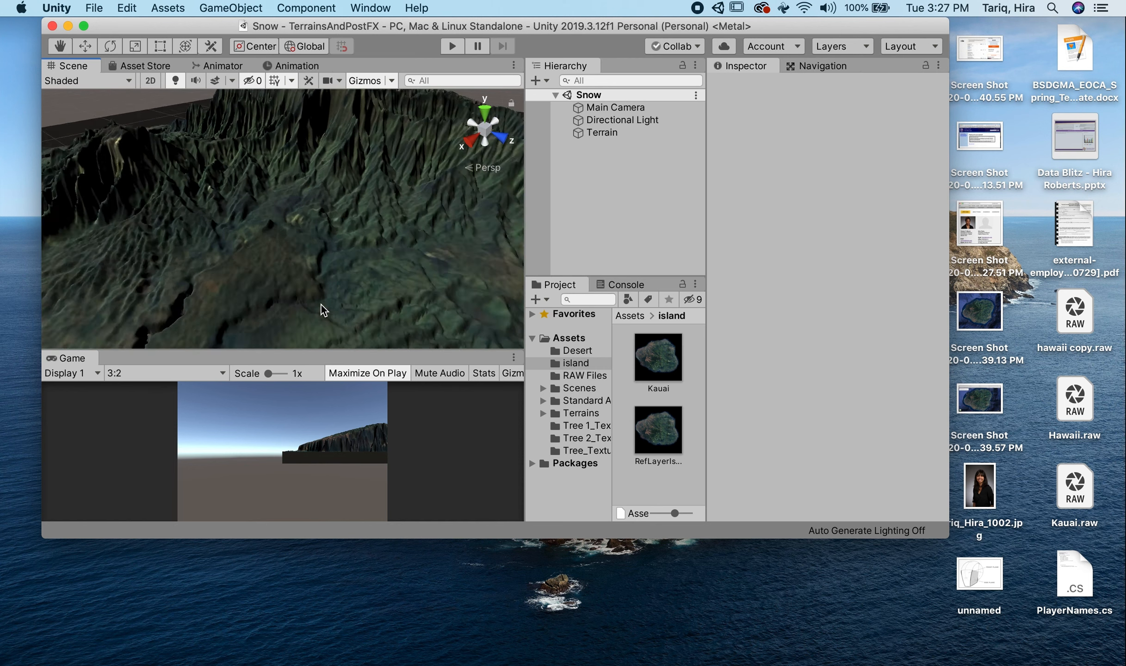
scroll(320, 305, up, 10)
drag(321, 306, 308, 273)
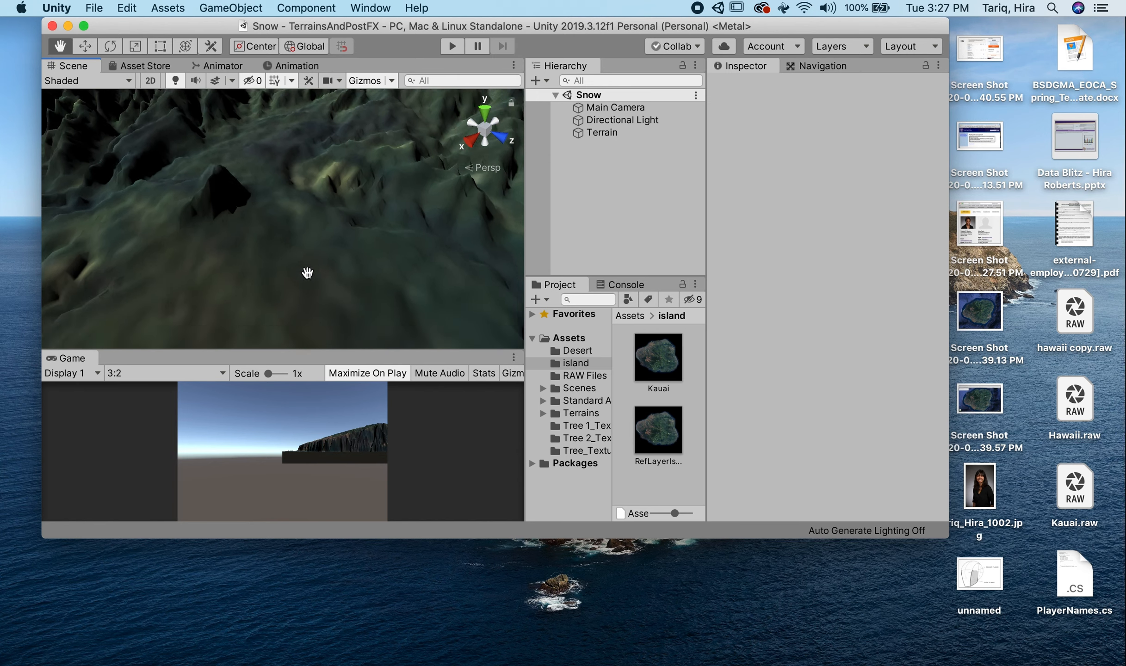
mouse_move(307, 273)
middle_down()
mouse_move(289, 261)
mouse_move(299, 272)
middle_up()
scroll(299, 272, down, 2)
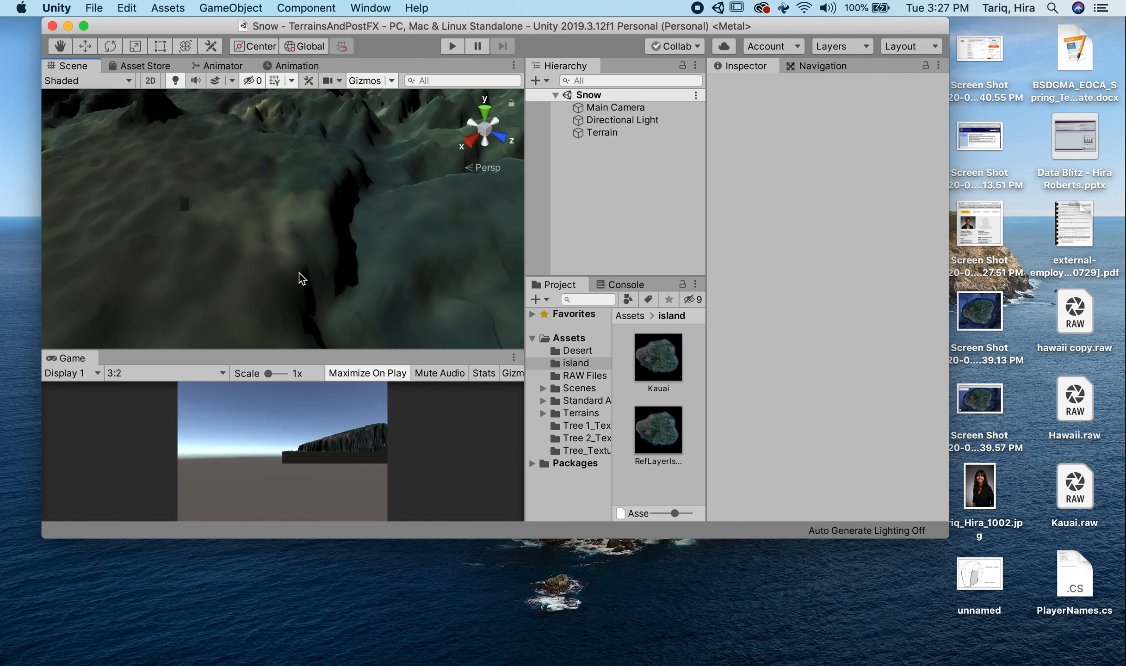
scroll(299, 272, down, 3)
scroll(297, 242, down, 5)
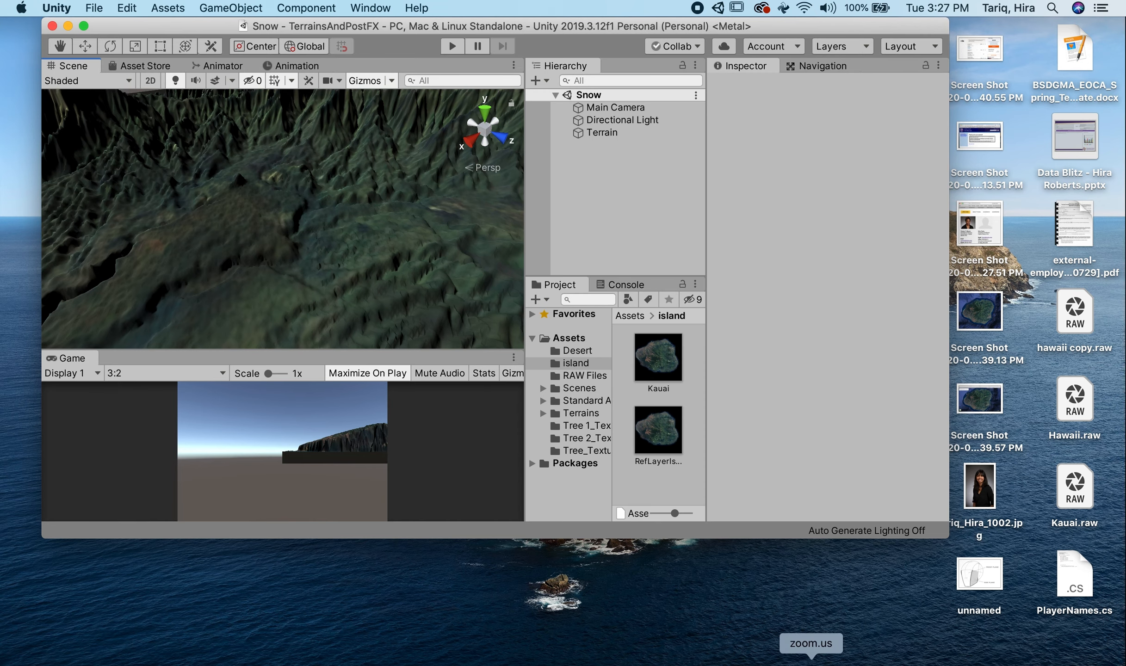
- Switch to Safari and examine the satellite imagery of the coast and inland valleys in Google Maps at close zoom
click(839, 660)
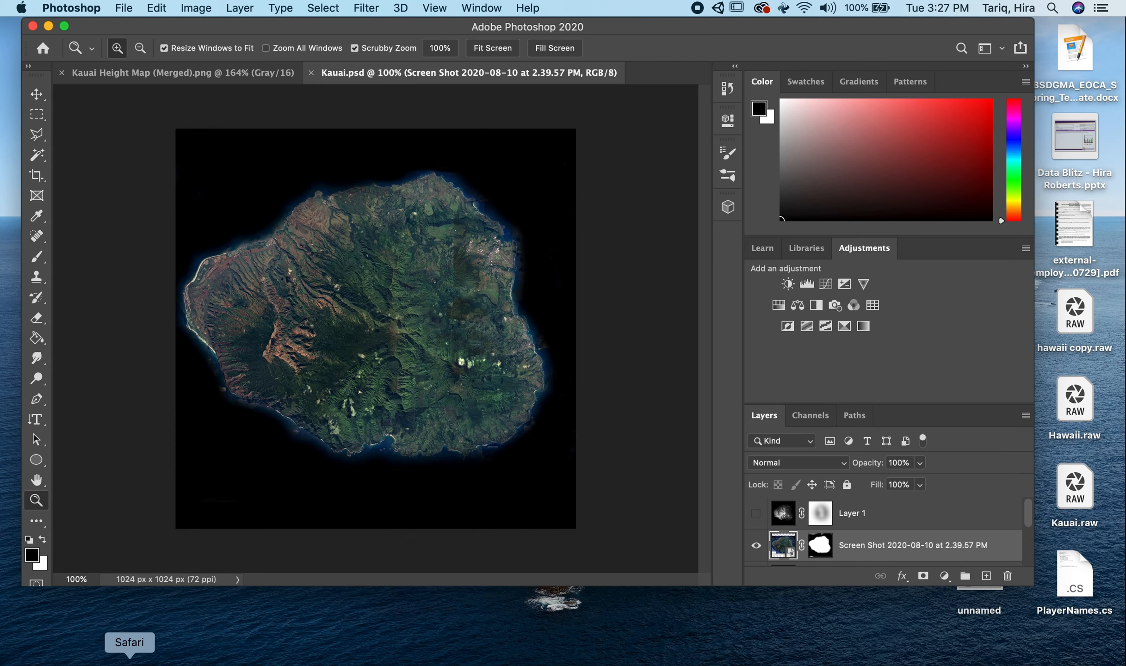
click(126, 657)
scroll(285, 370, up, 3)
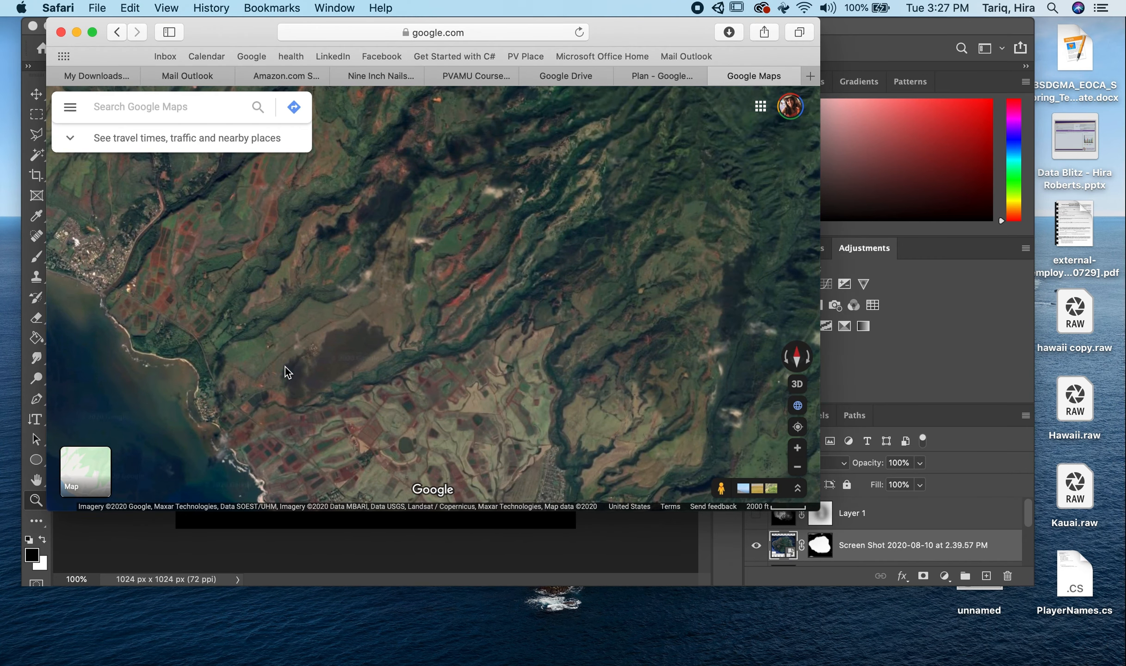
scroll(286, 373, up, 2)
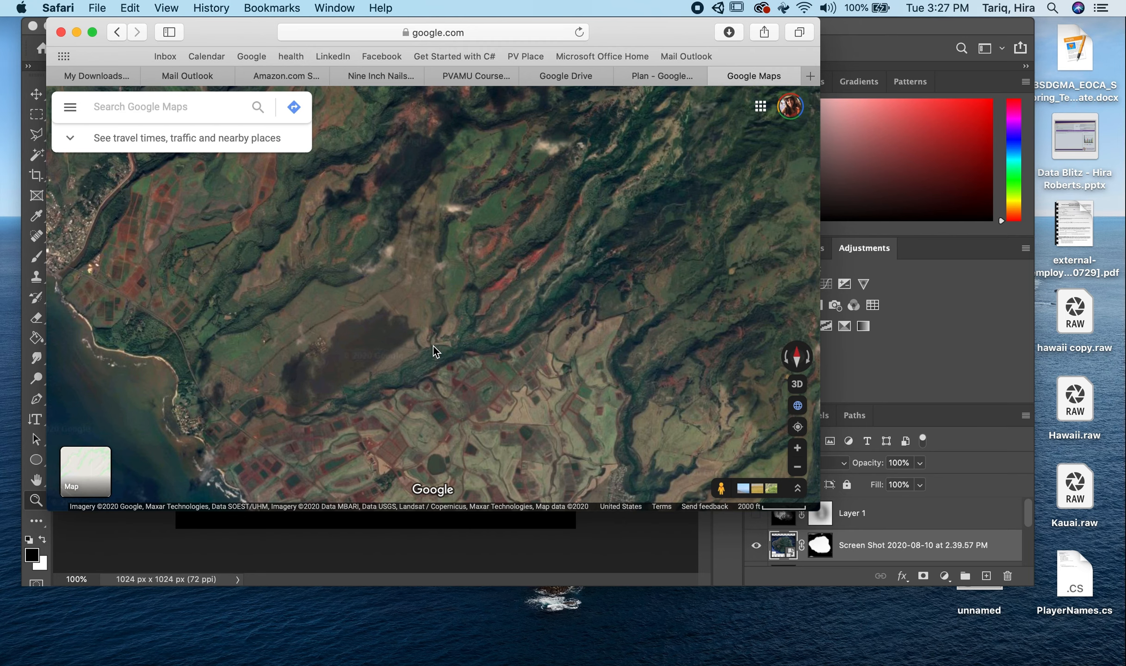
scroll(435, 351, down, 3)
- Switch to Photoshop and check the pixel dimensions and resolution of Kauai.psd
click(404, 533)
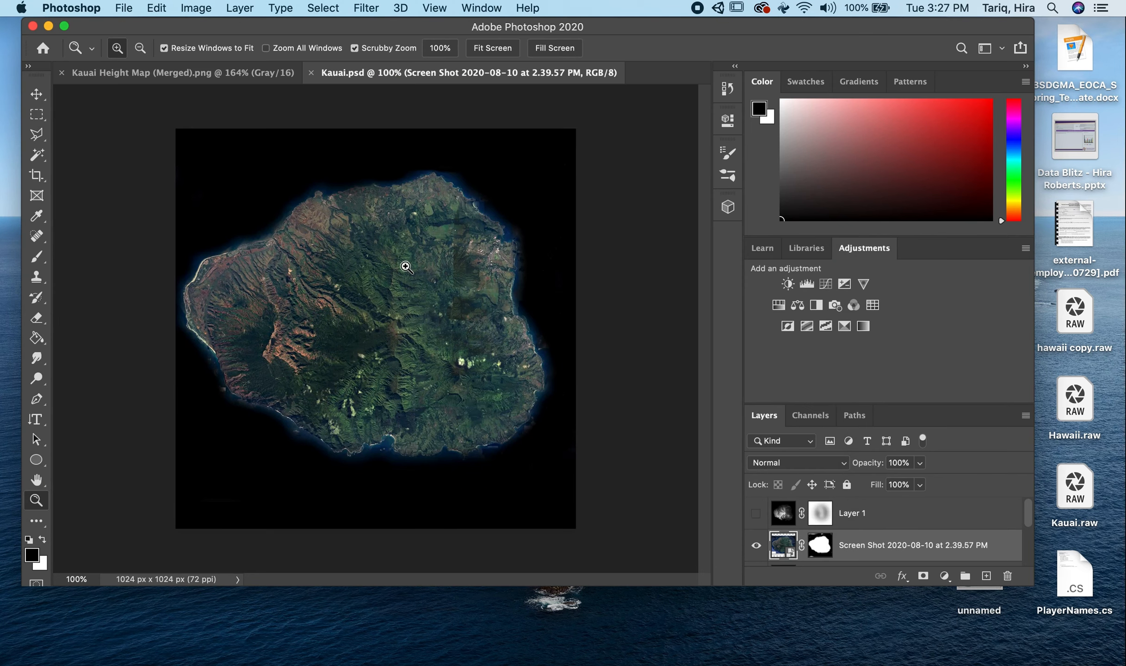
click(128, 9)
click(127, 9)
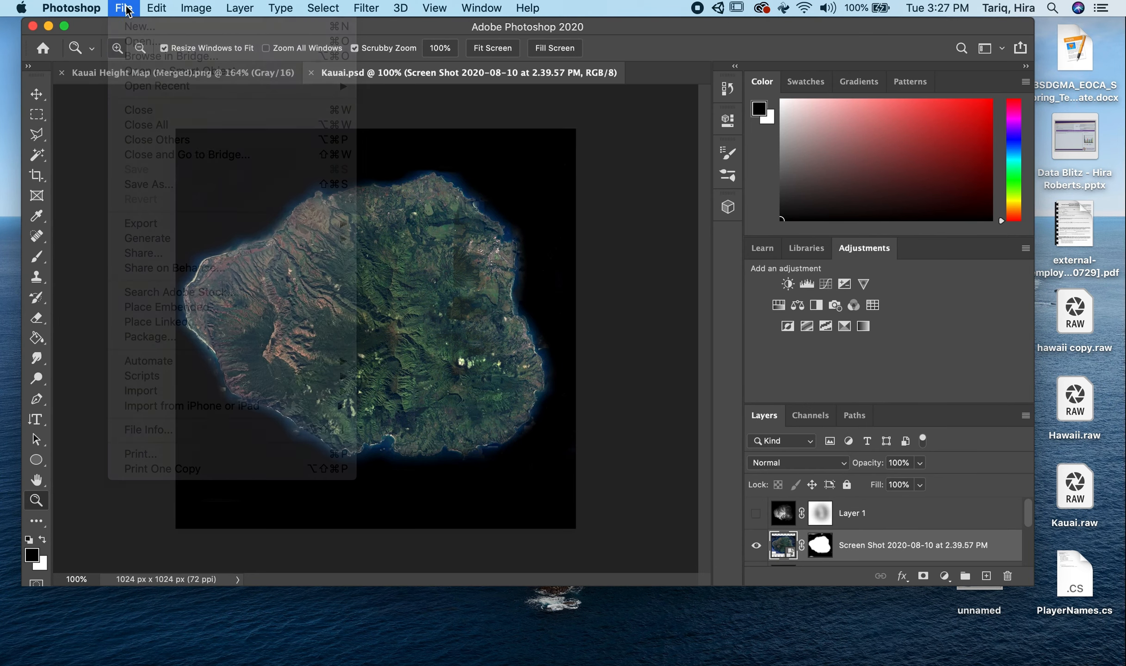
click(203, 6)
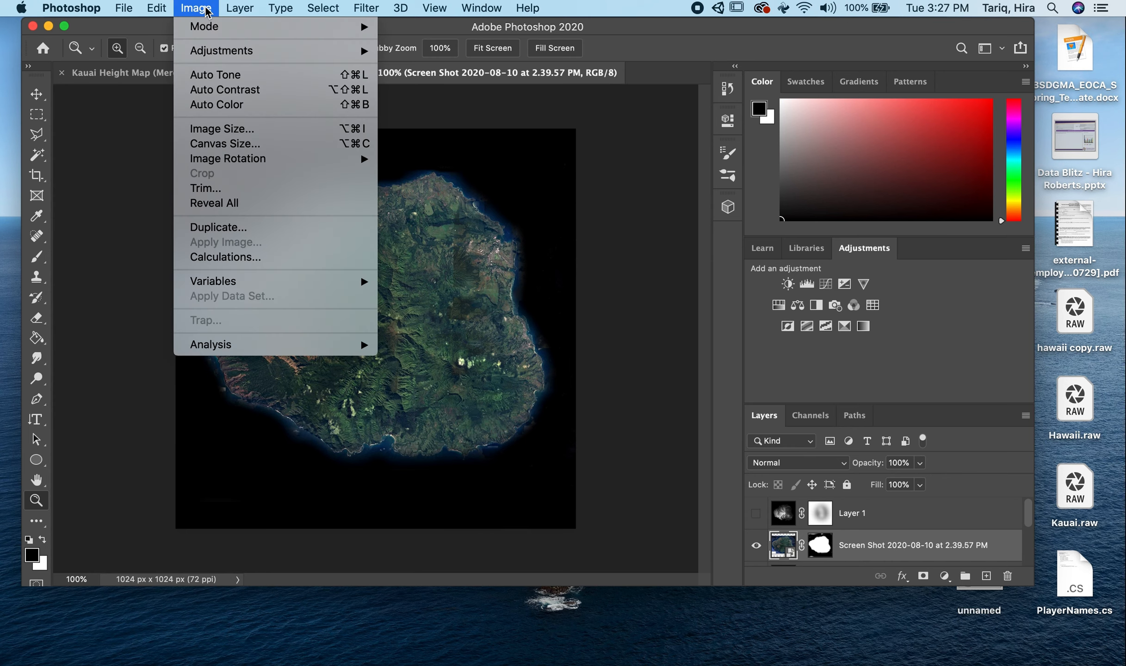
click(254, 130)
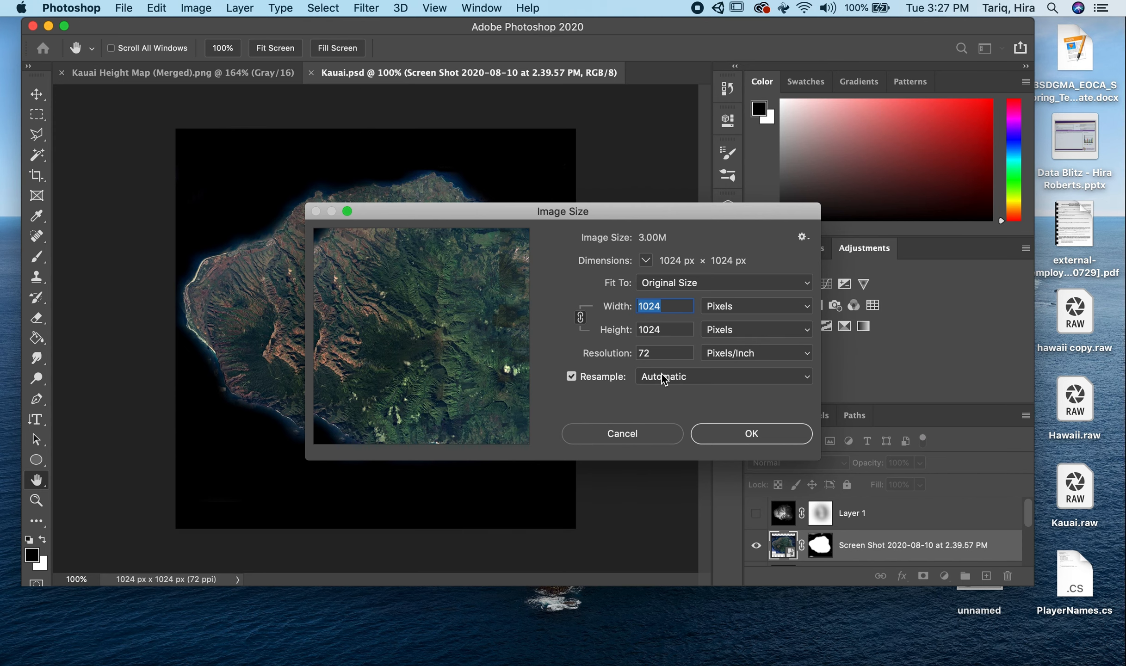
click(631, 440)
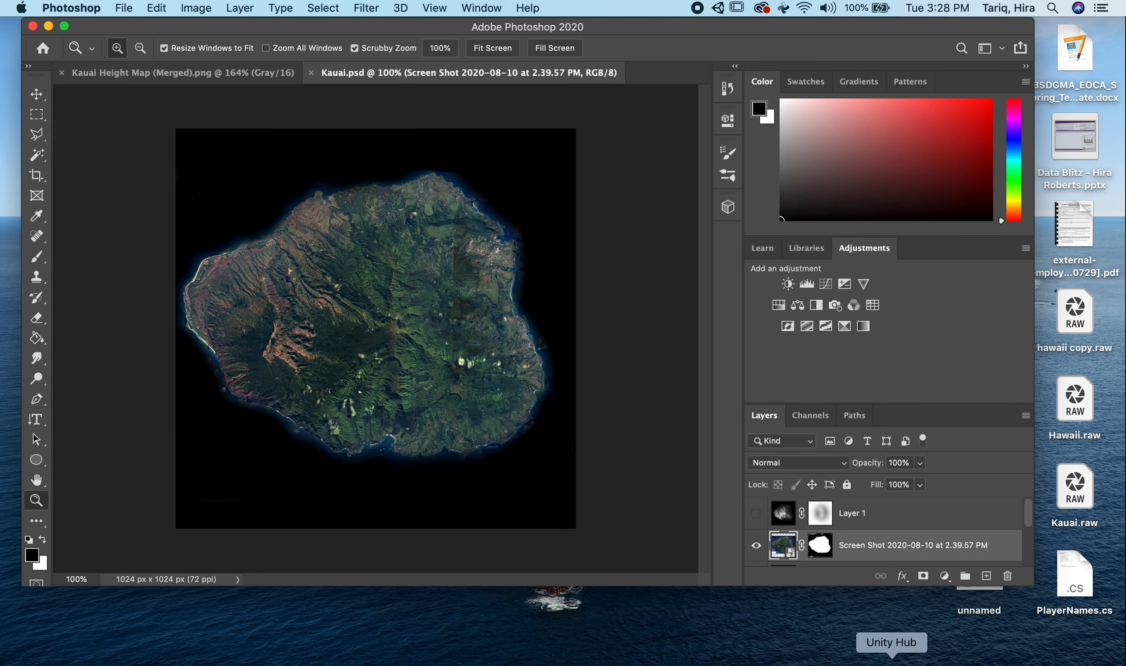
- Switch to Unity and examine the textured island as a whole and closer up, including briefly in full screen
click(891, 662)
click(930, 660)
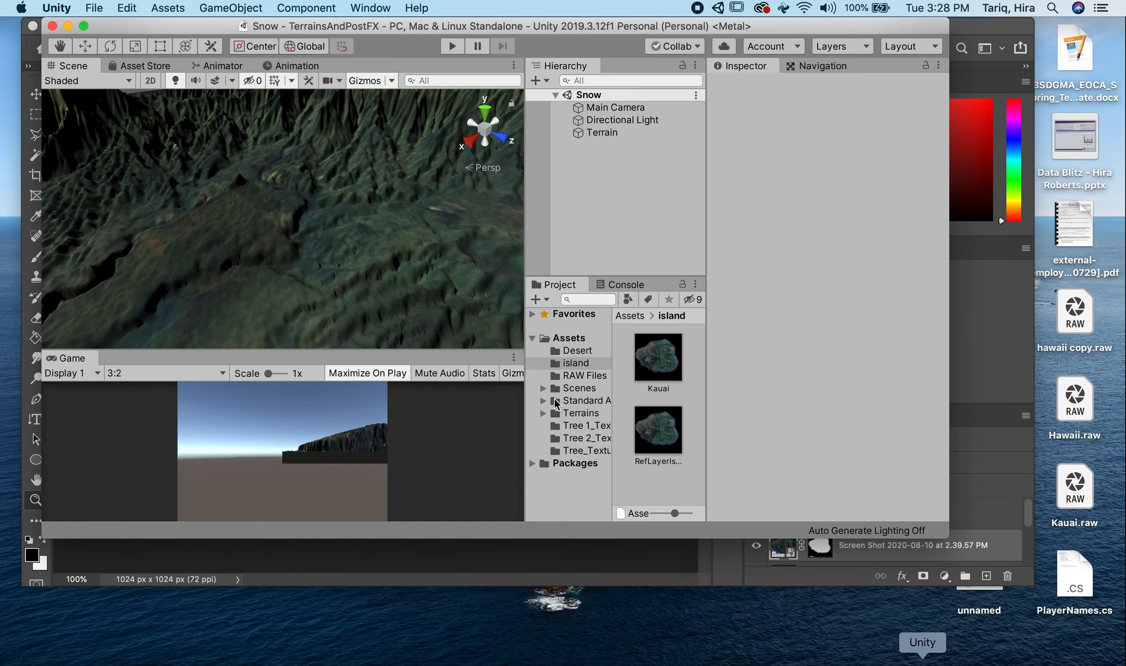
scroll(276, 329, down, 10)
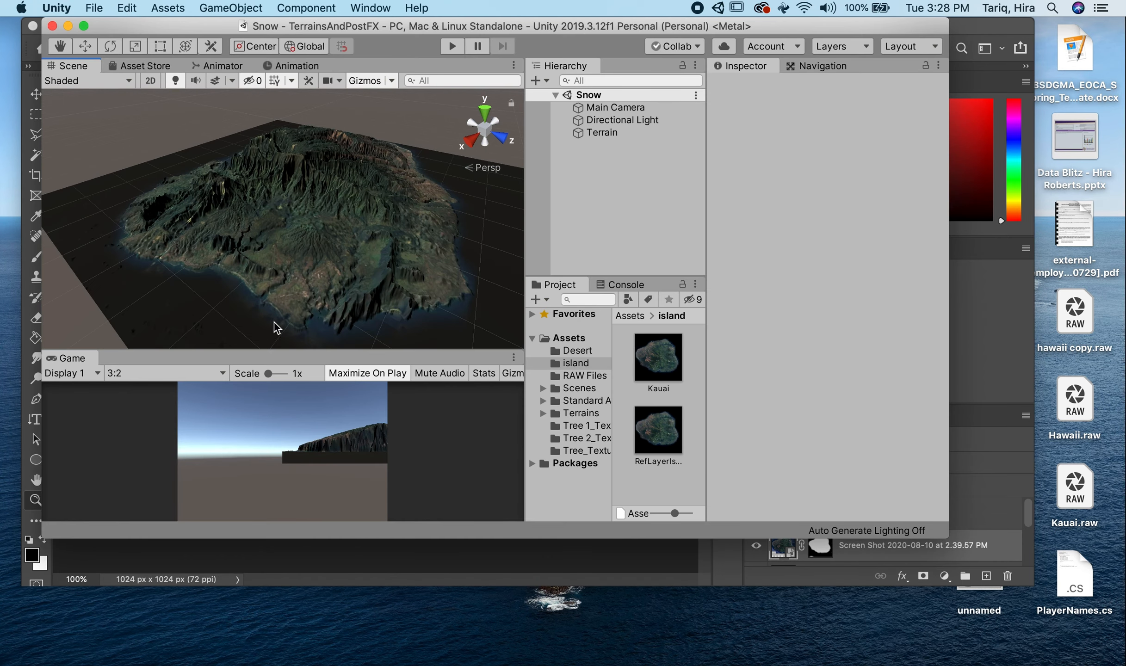
scroll(272, 245, up, 5)
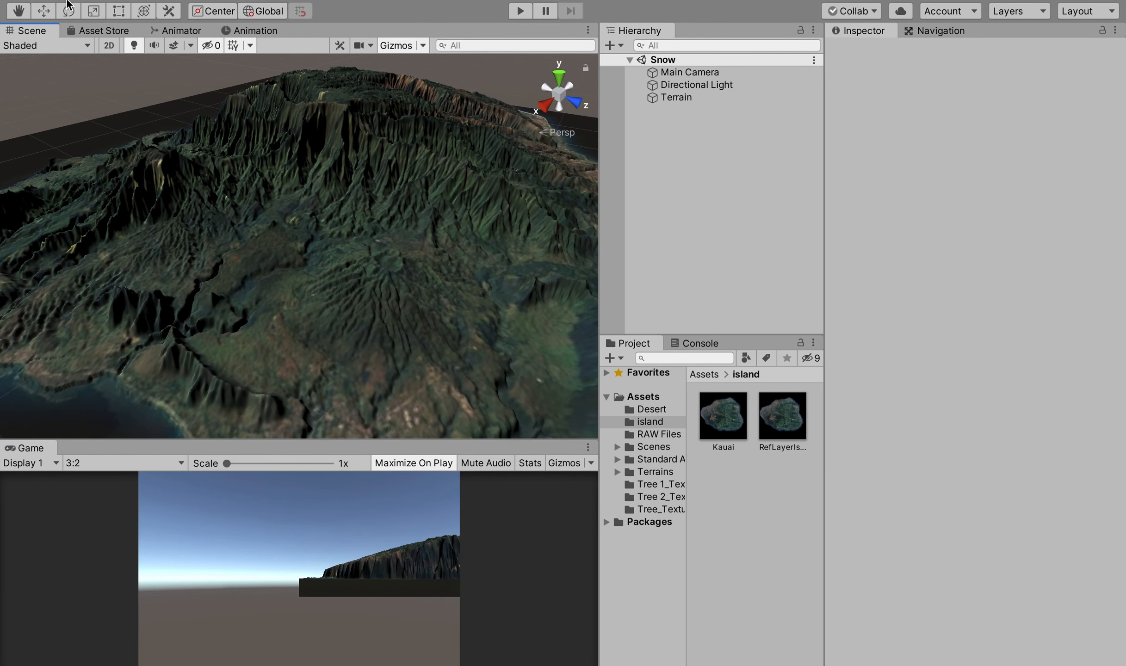
mouse_move(66, 3)
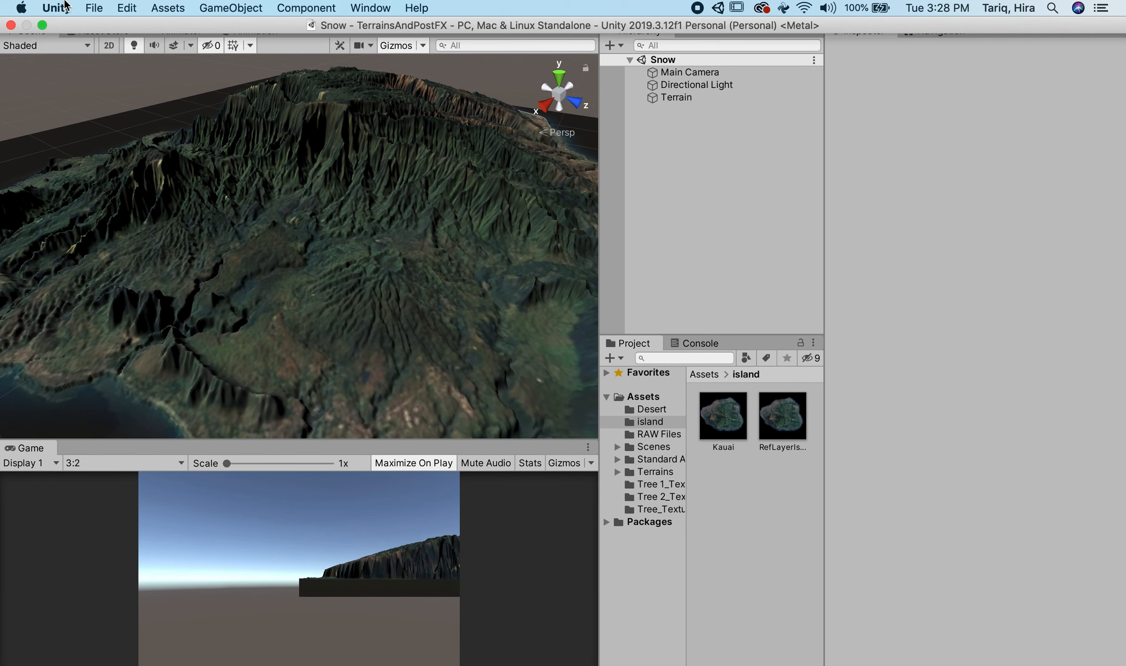
click(42, 25)
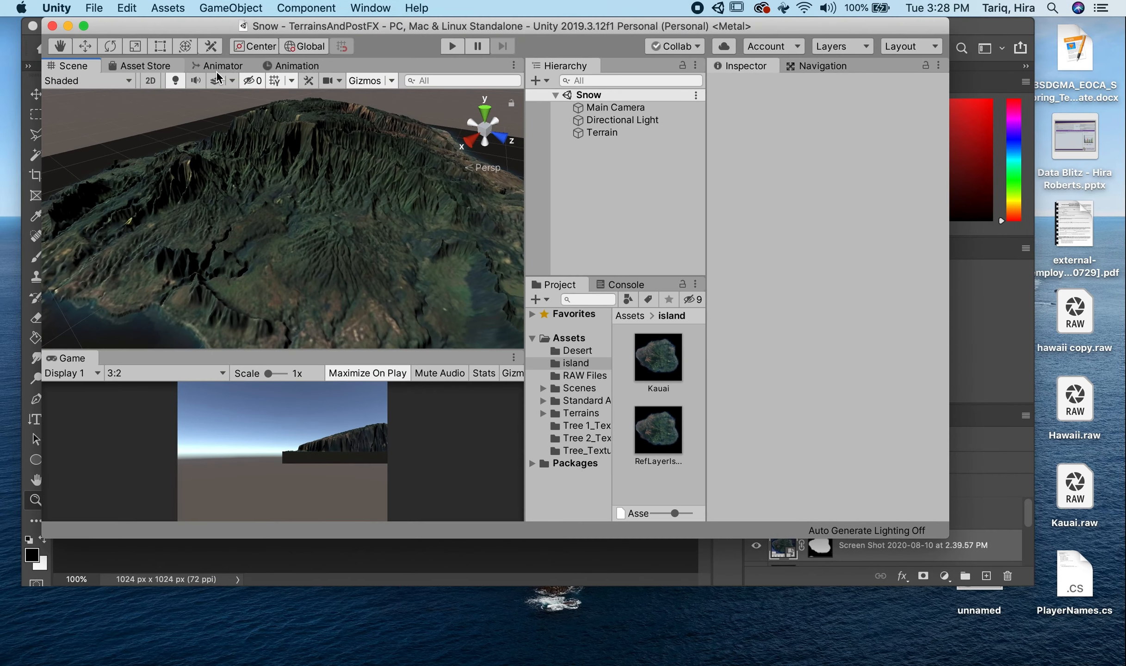